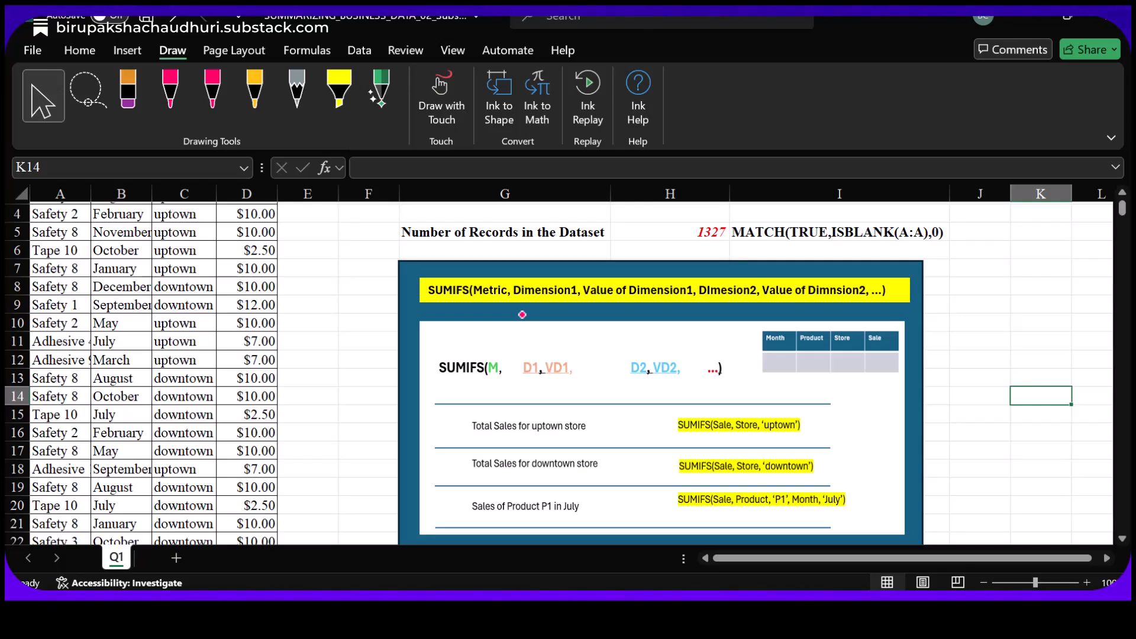
Annotate the SUMIFS syntax diagram with the pink pen, marking its arguments.
left_click(181, 106)
left_click(181, 106)
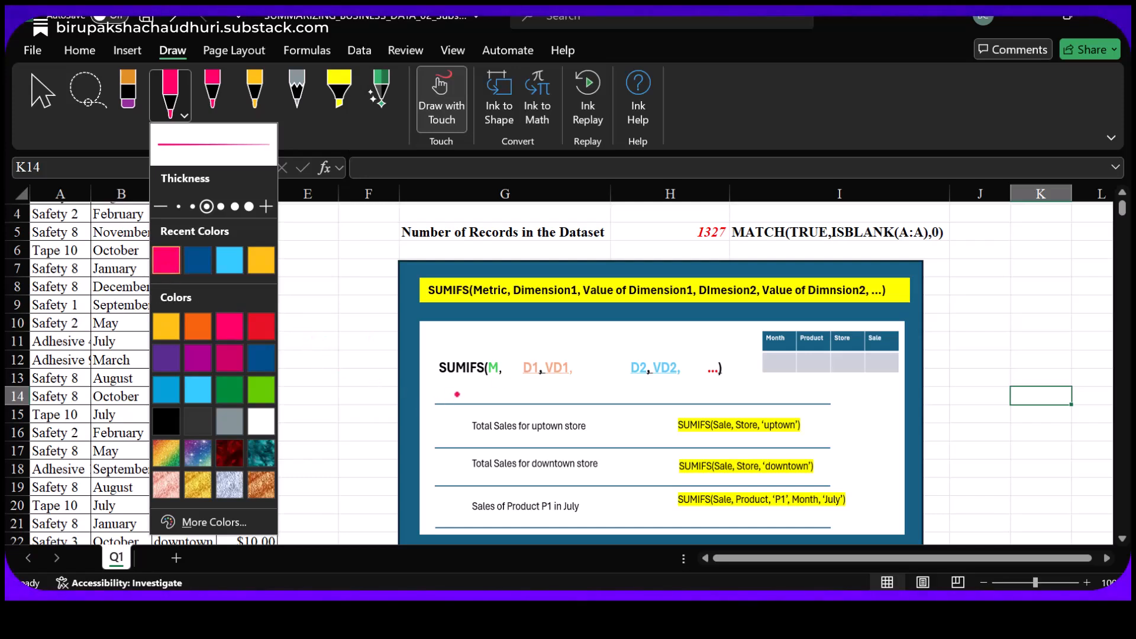
left_click_drag(452, 382, 477, 384)
mouse_move(486, 338)
left_mouse_down()
mouse_move(668, 338)
mouse_move(666, 355)
mouse_move(681, 340)
mouse_move(710, 343)
left_mouse_up()
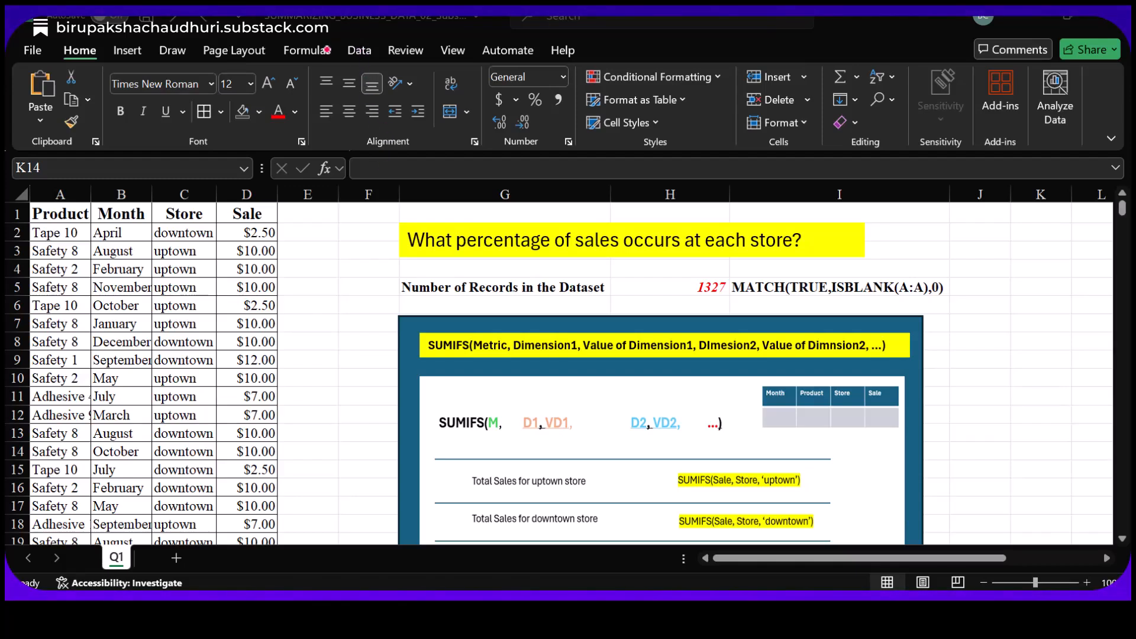
key("Escape")
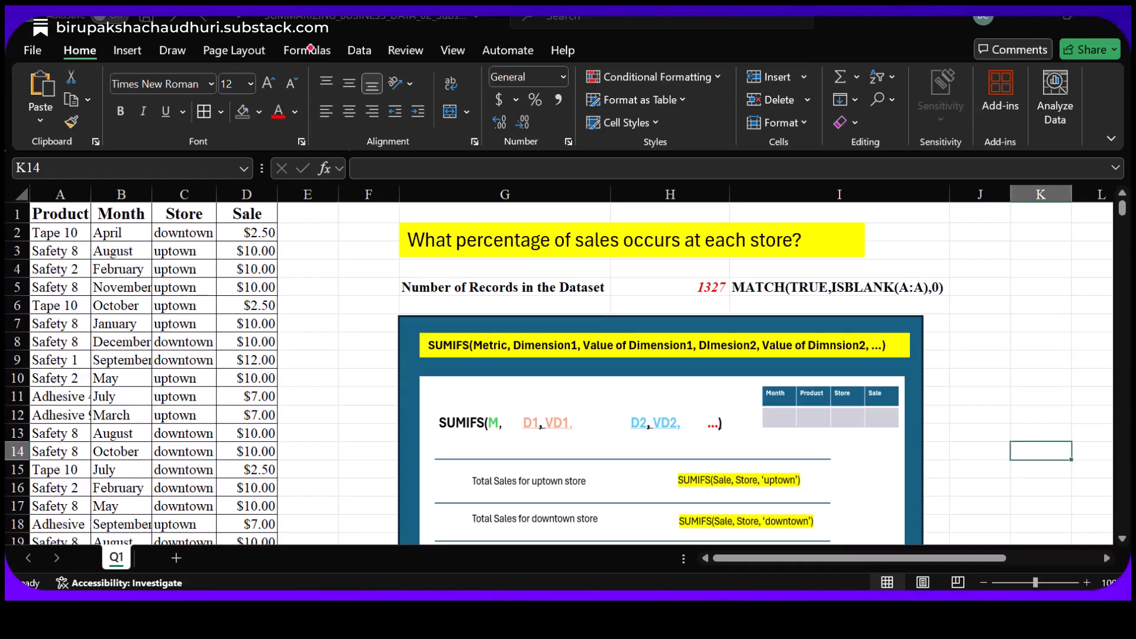
Define the name c_Product with Workbook scope, referring to ='Q1'!$A$1:$A$1327.
left_click(307, 50)
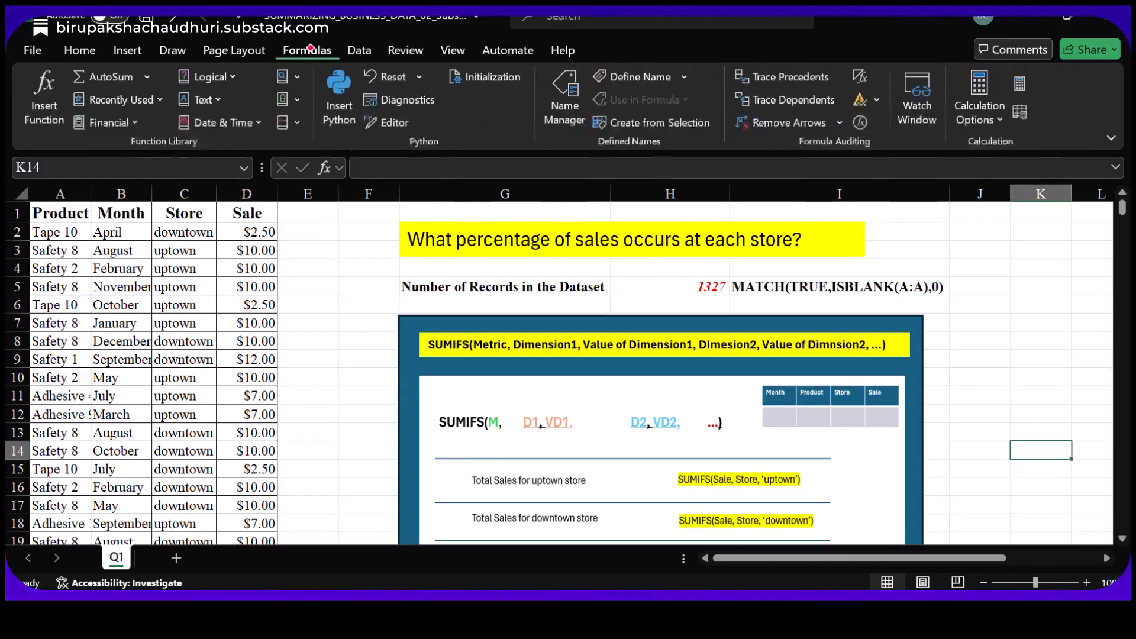
left_click(553, 107)
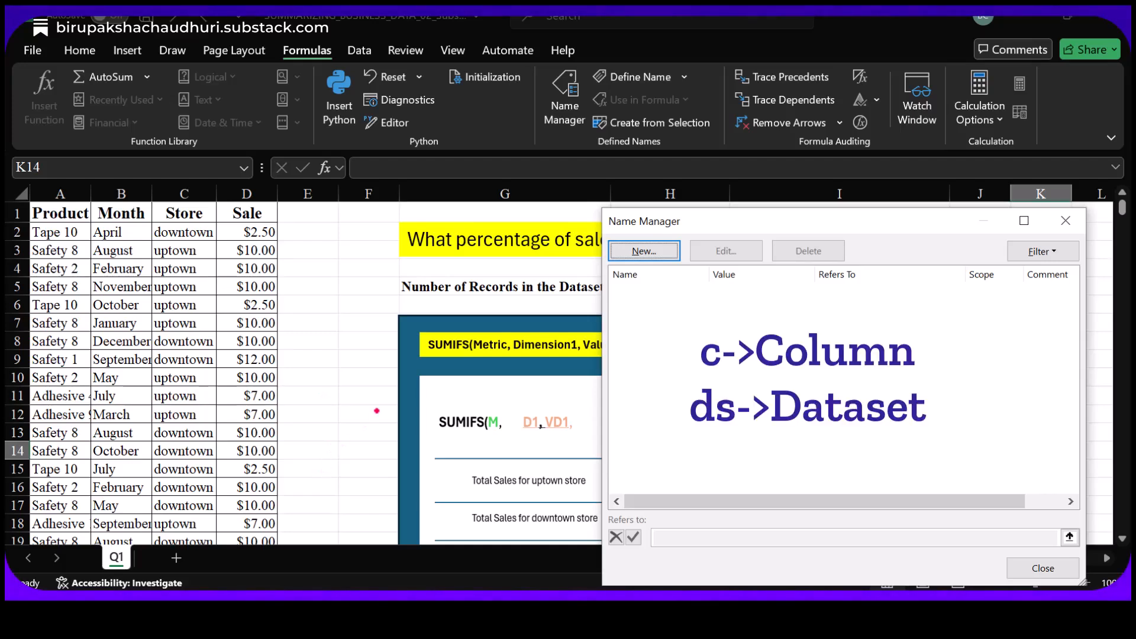
left_click(644, 251)
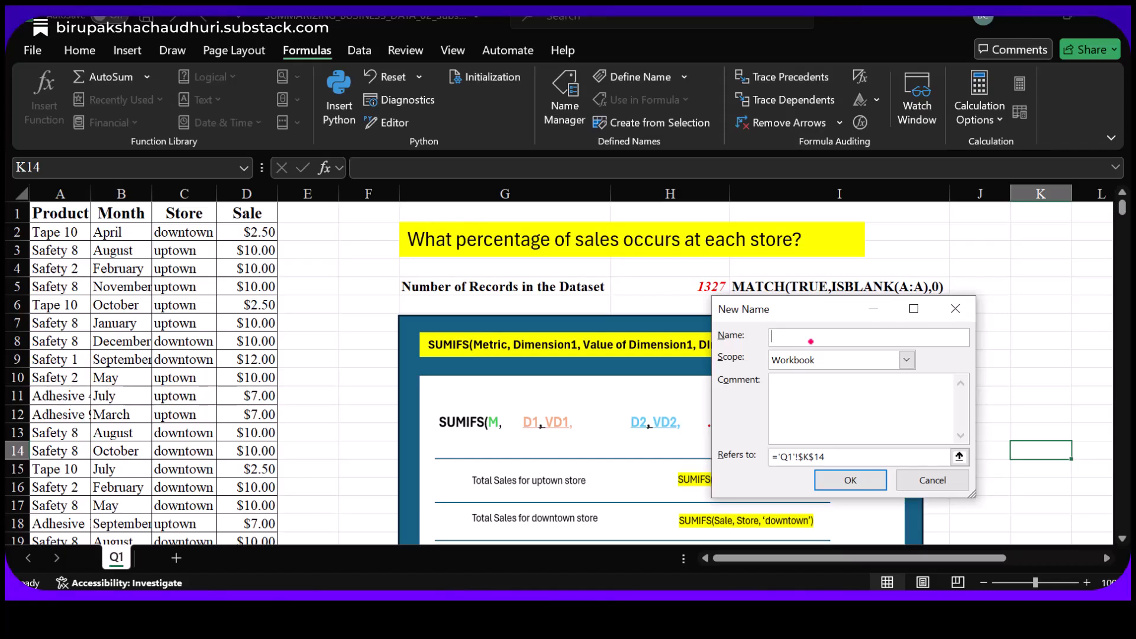
type("c_Product")
left_click(907, 359)
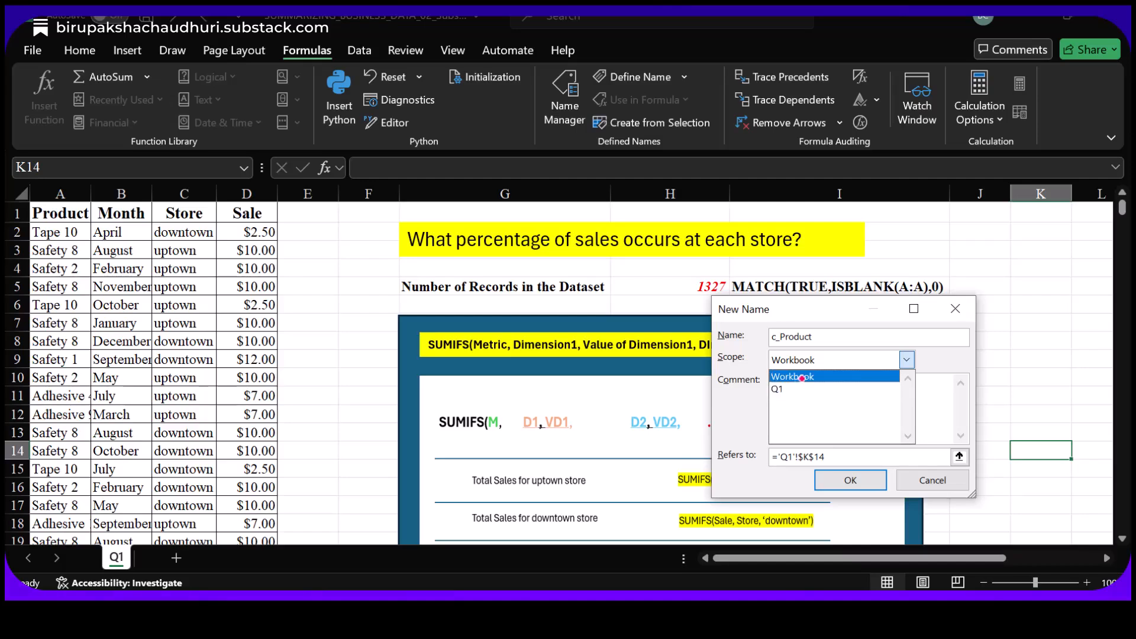
left_click(802, 377)
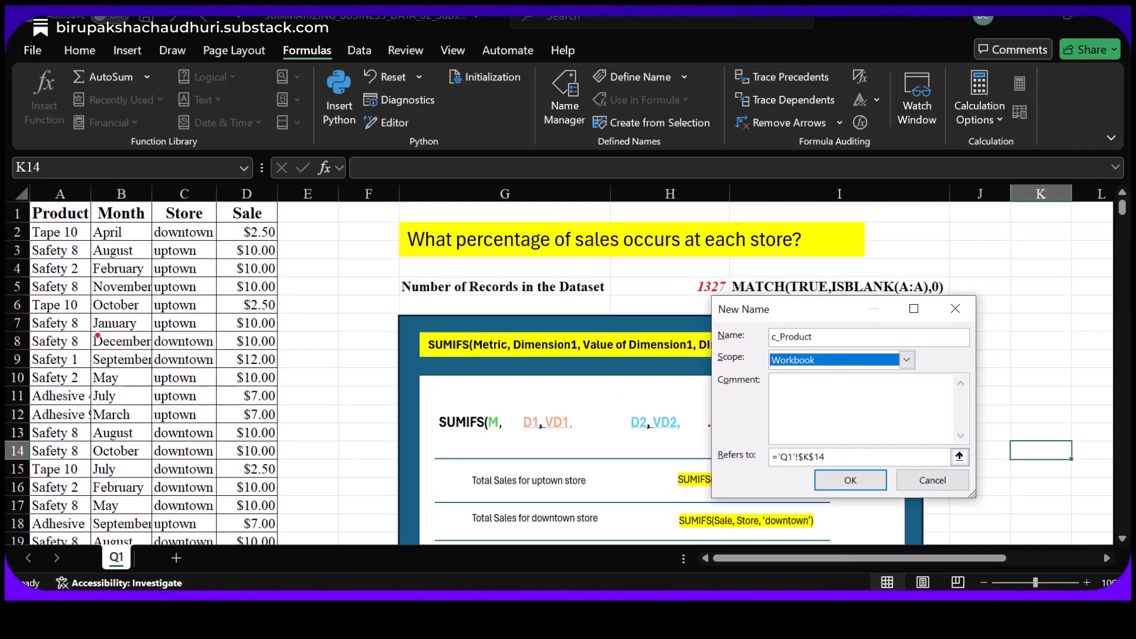
left_click(959, 456)
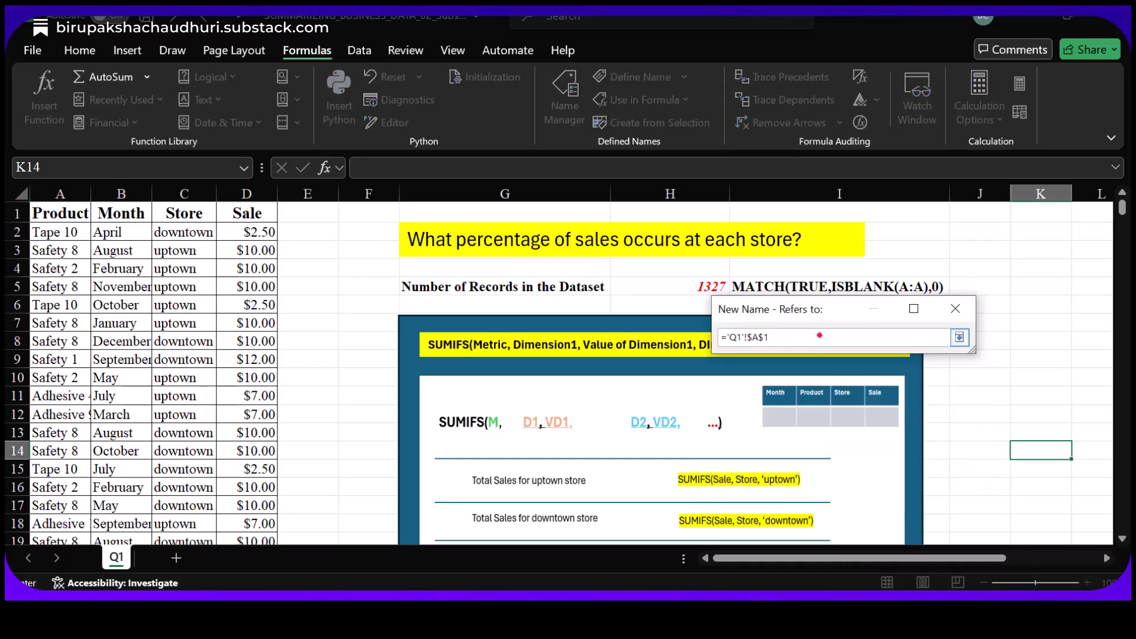
type(":")
type("$A$1327")
left_click(959, 337)
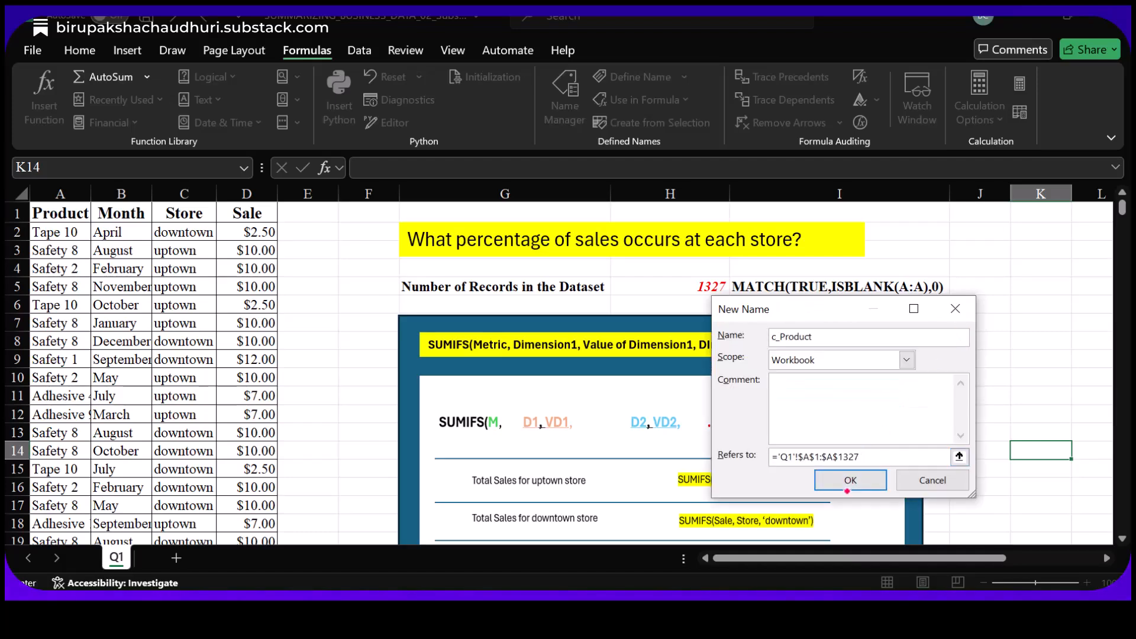
left_click(848, 480)
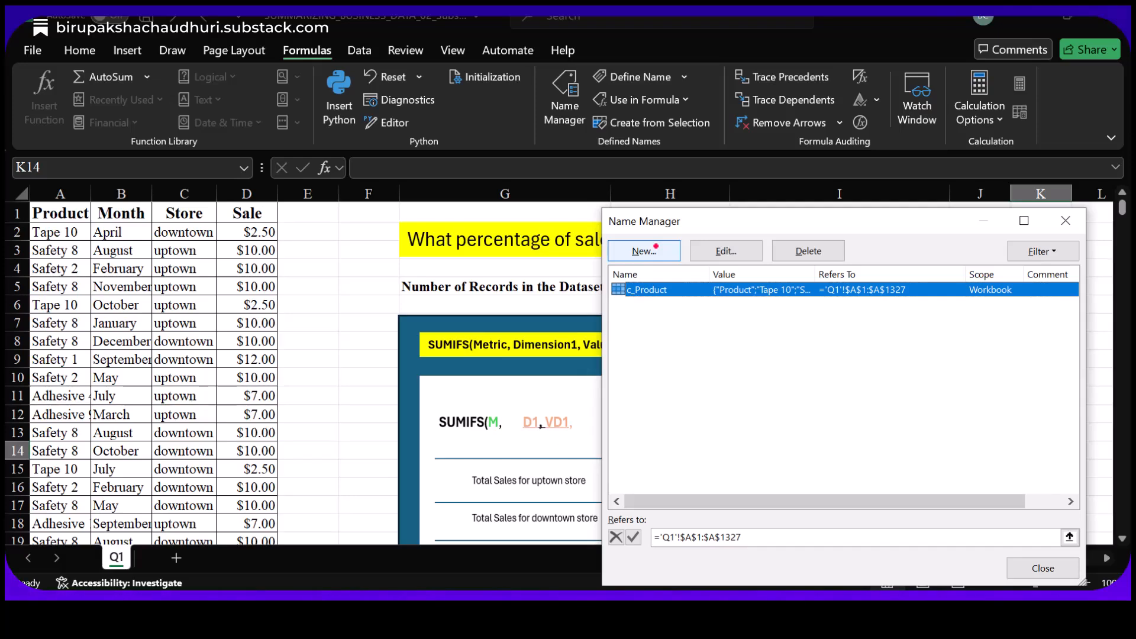
Define the workbook-scoped name c_Month for the Month column, referring to ='Q1'!$B$1:$B$1327.
left_click(655, 247)
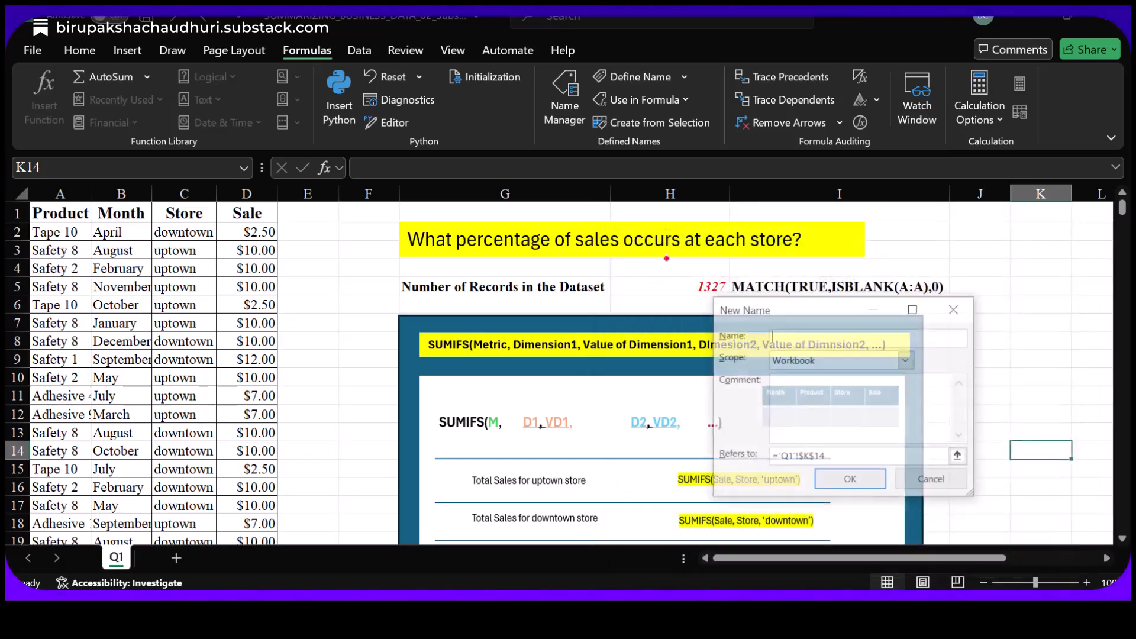
type("c")
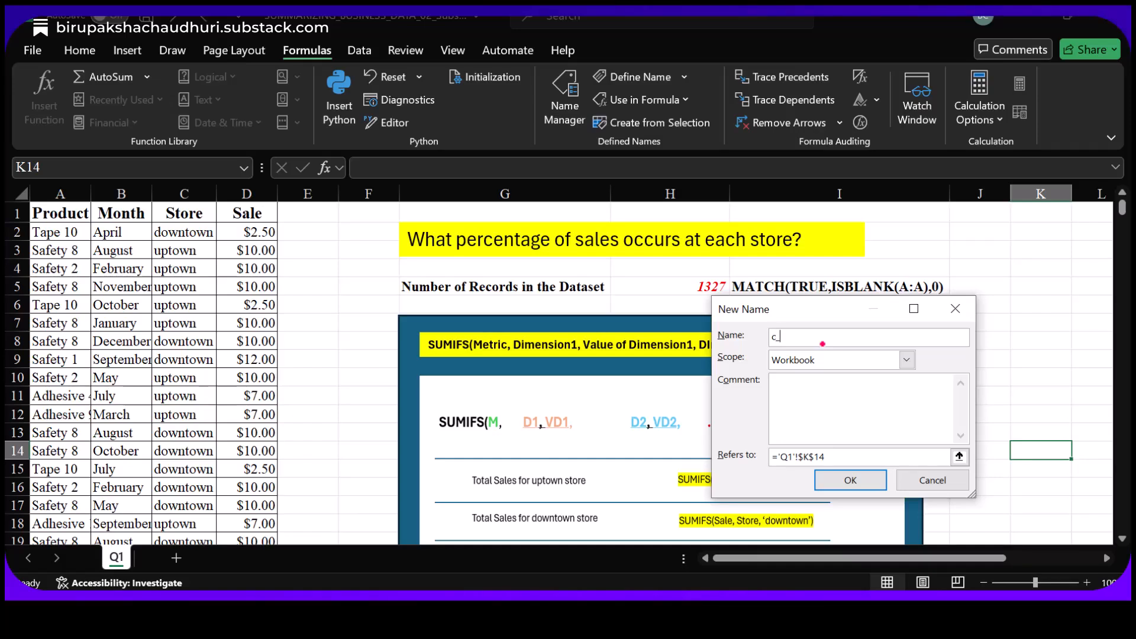
type("_Month")
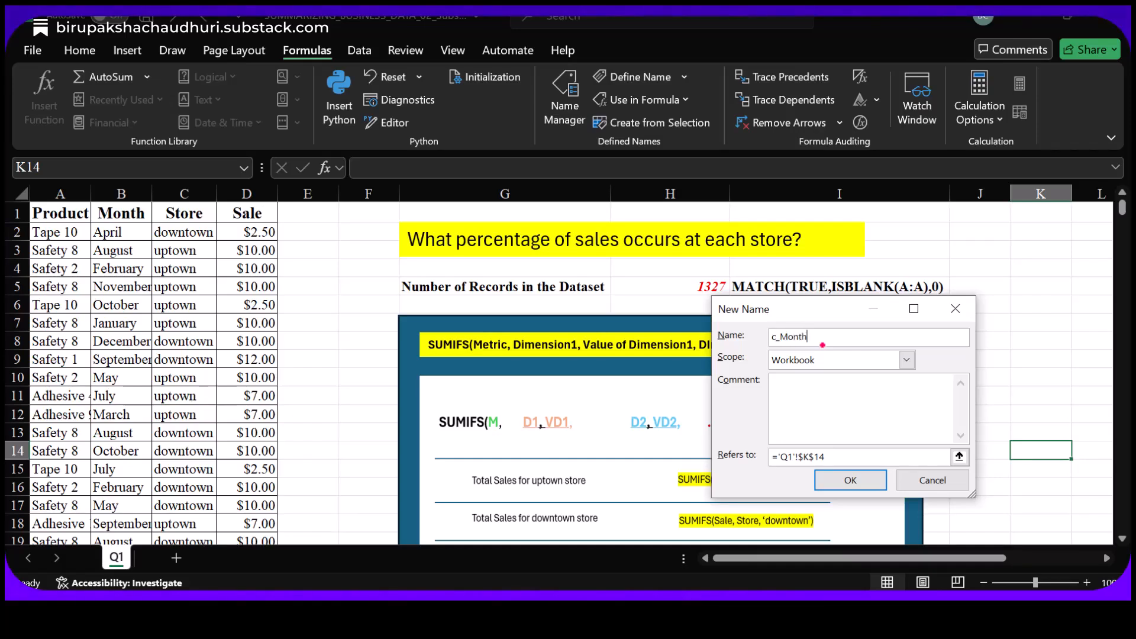
left_click(880, 457)
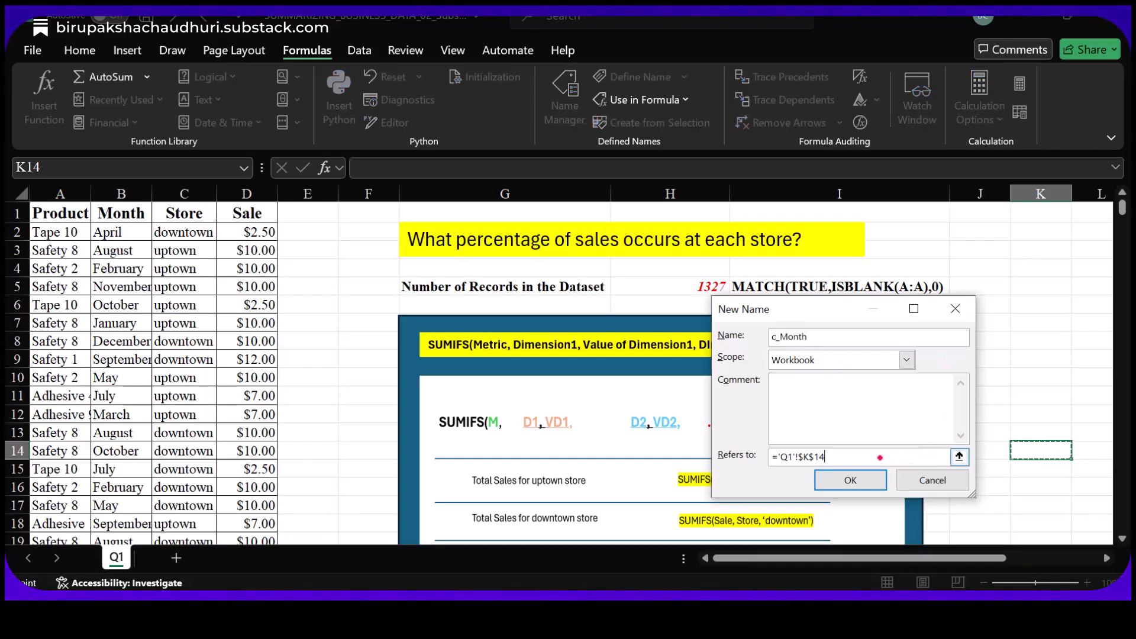
key("BackSpace")
key("BackSpace")
key("BackSpace")
key("BackSpace")
key("BackSpace")
key("BackSpace")
key("BackSpace")
key("BackSpace")
key("BackSpace")
key("BackSpace")
key("BackSpace")
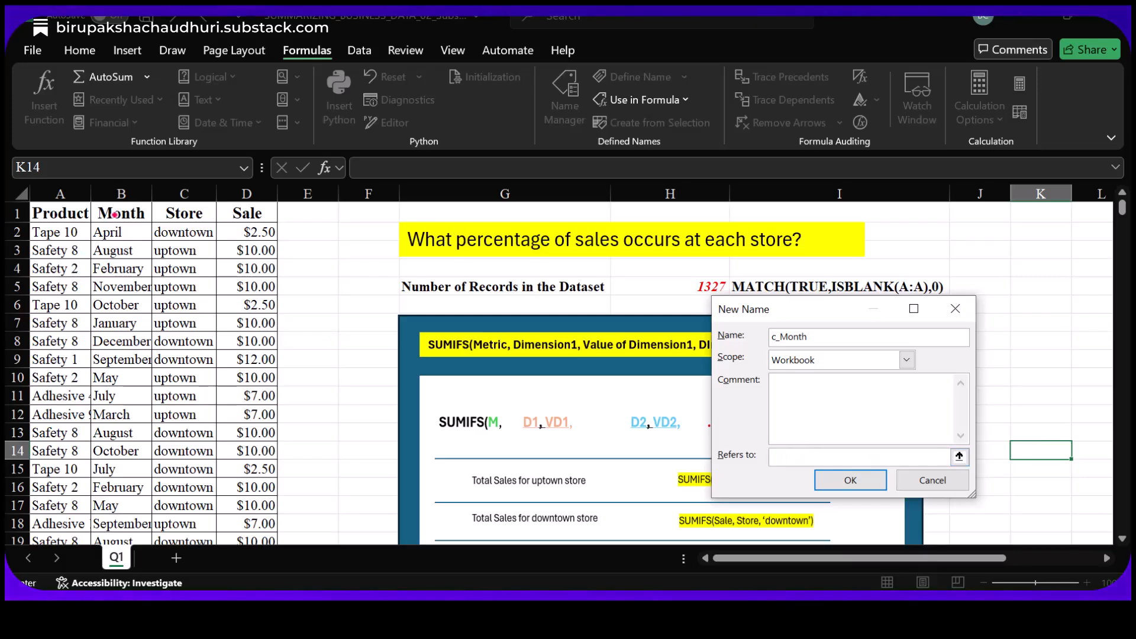
left_click(118, 213)
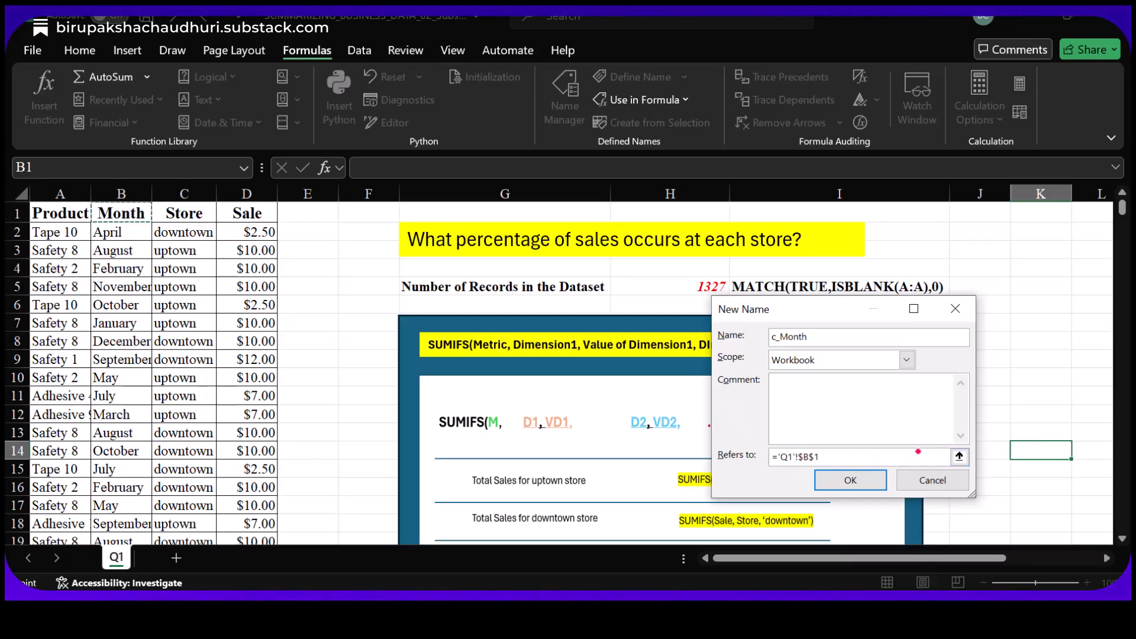
key("F8")
type("327")
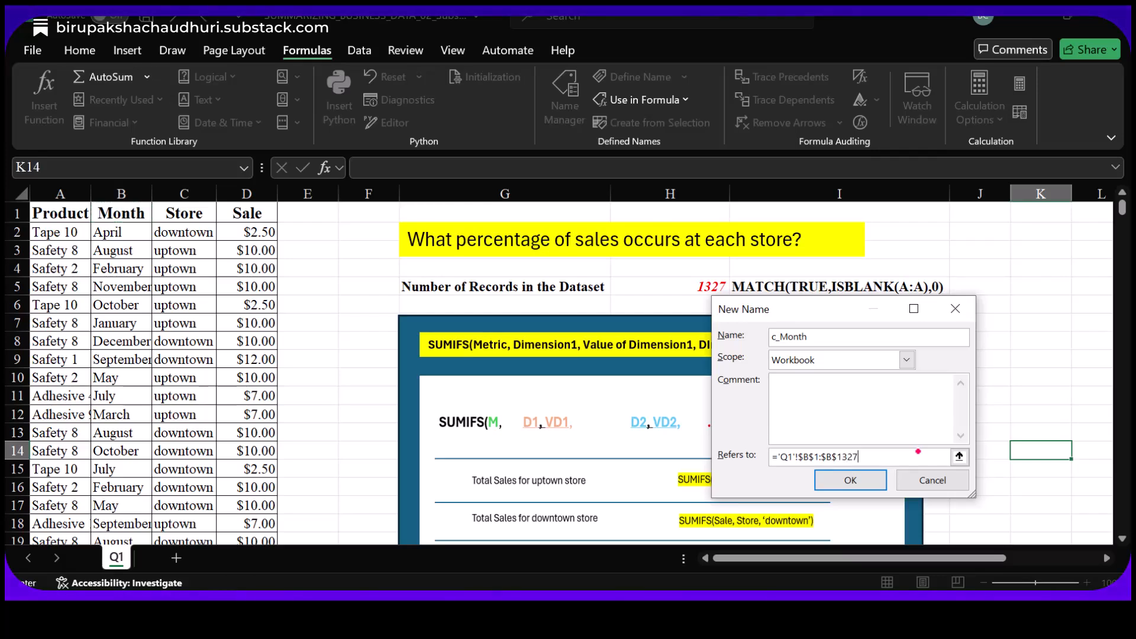
key("Return")
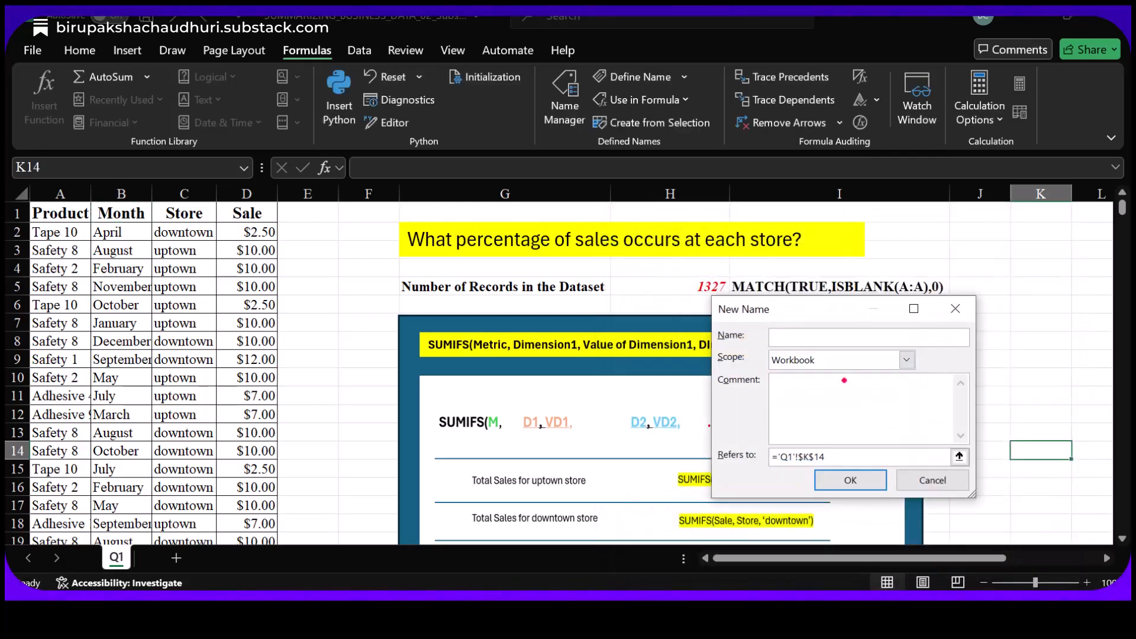
Define the workbook-scoped name c_Store for the Store column, referring to ='Q1'!$C$1:$C$1327.
type("c_Store")
left_click(931, 454)
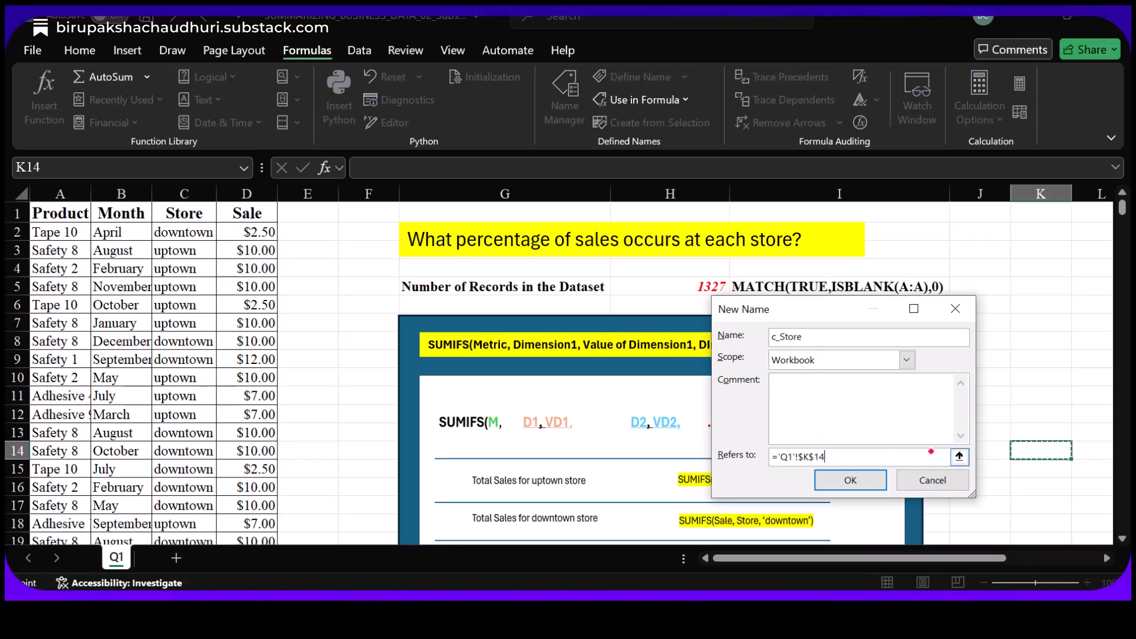
key("BackSpace")
key("BackSpace")
key("BackSpace")
key("BackSpace")
key("BackSpace")
key("BackSpace")
key("BackSpace")
key("BackSpace")
key("BackSpace")
key("BackSpace")
left_click(184, 213)
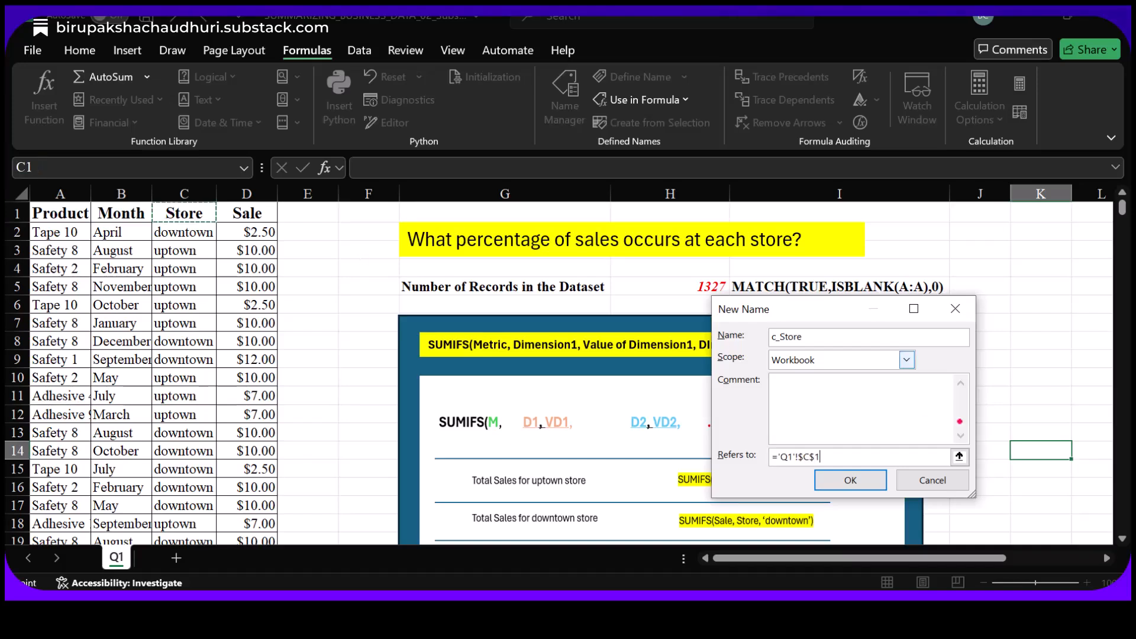
key("F8")
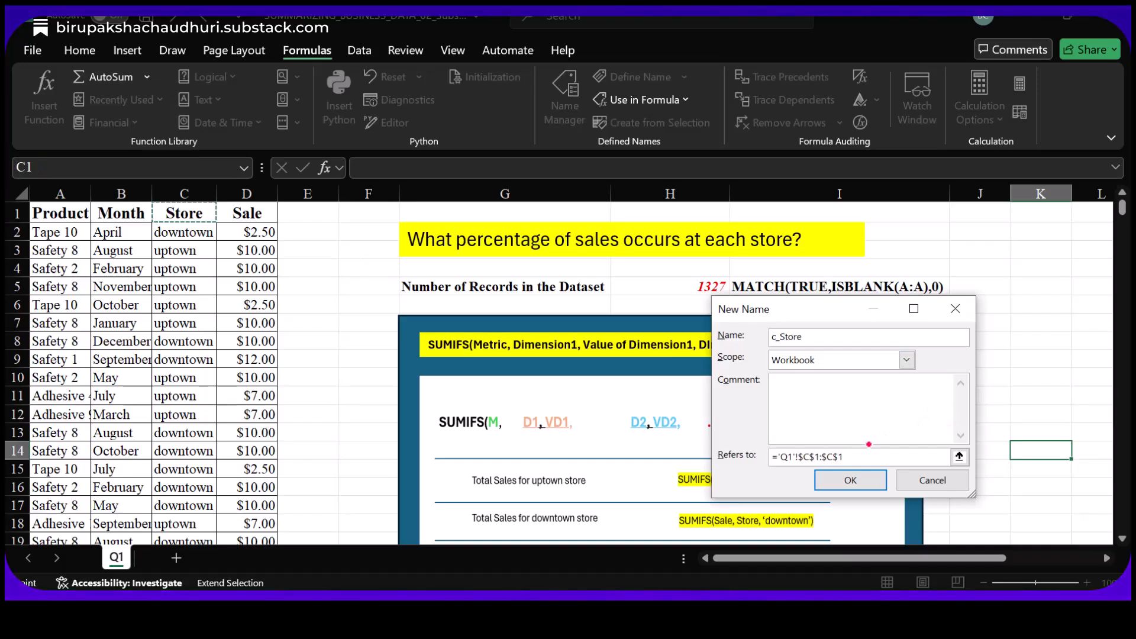
type("327")
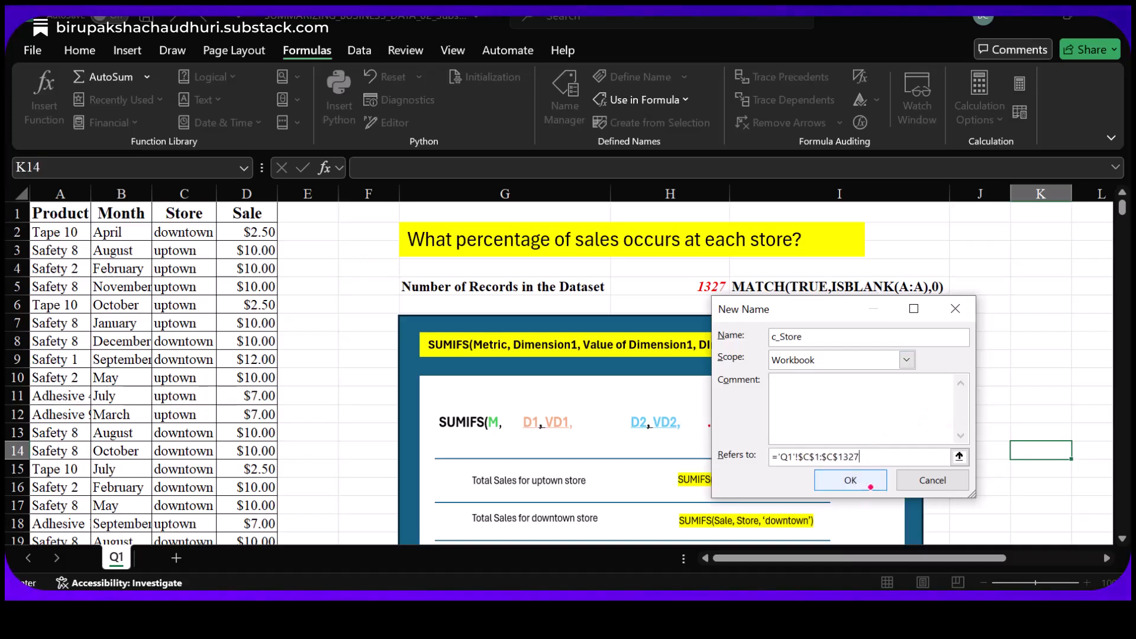
left_click(870, 484)
Define the workbook names c_Sale for ='Q1'!$D$1:$D$1327 and ds_Sales for ='Q1'!$A$1:$D$1327, and close the Name Manager.
left_click(643, 250)
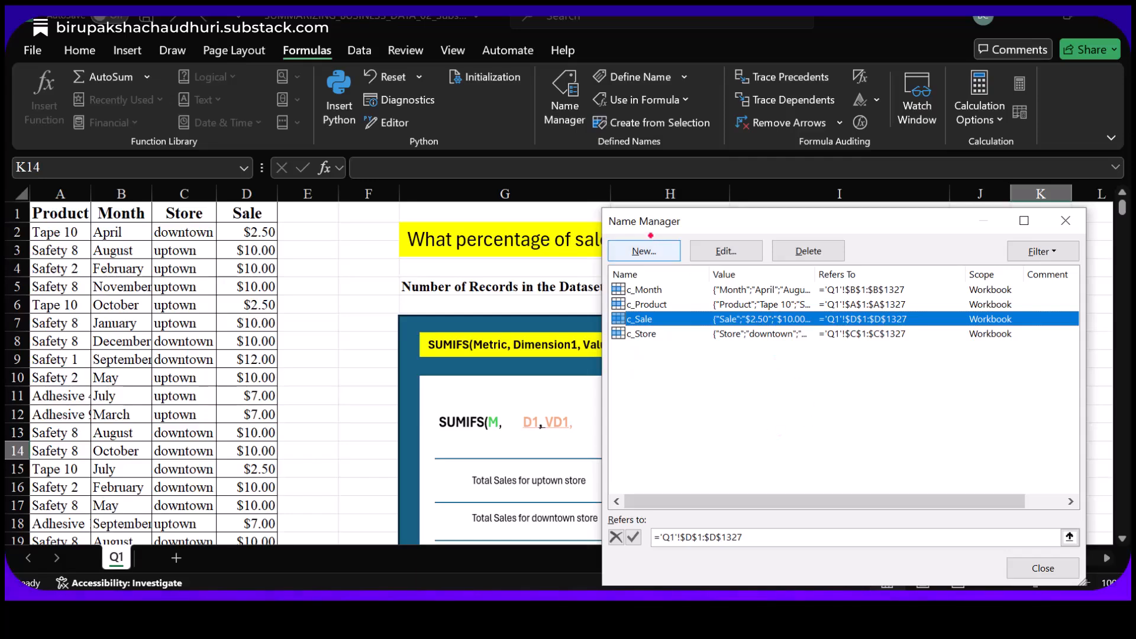
left_click(646, 250)
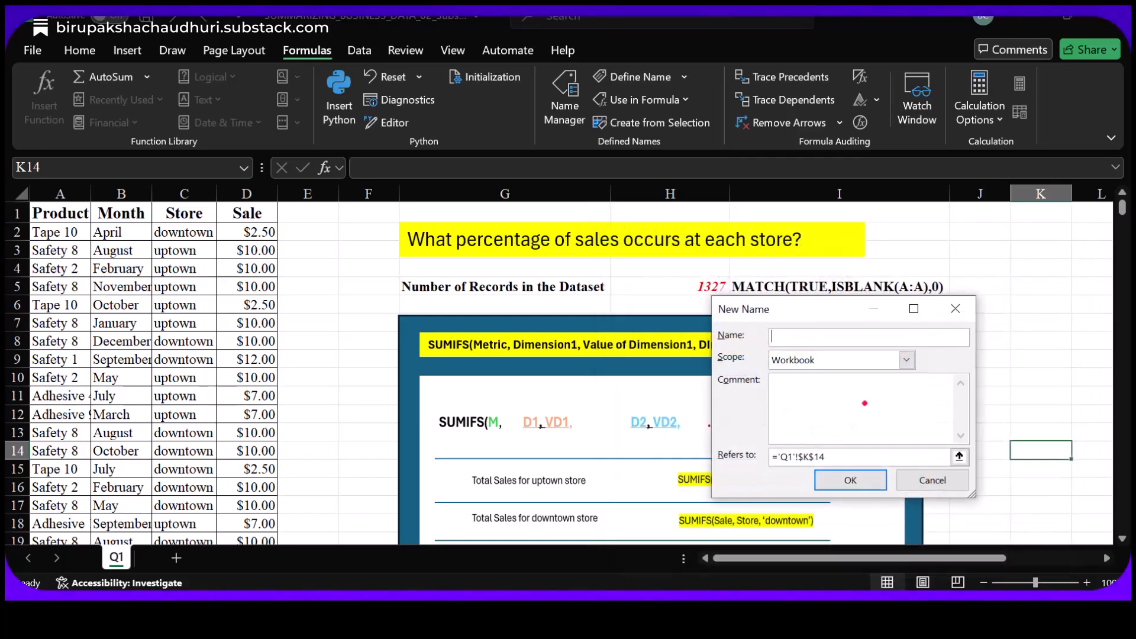
type("ds_Sales")
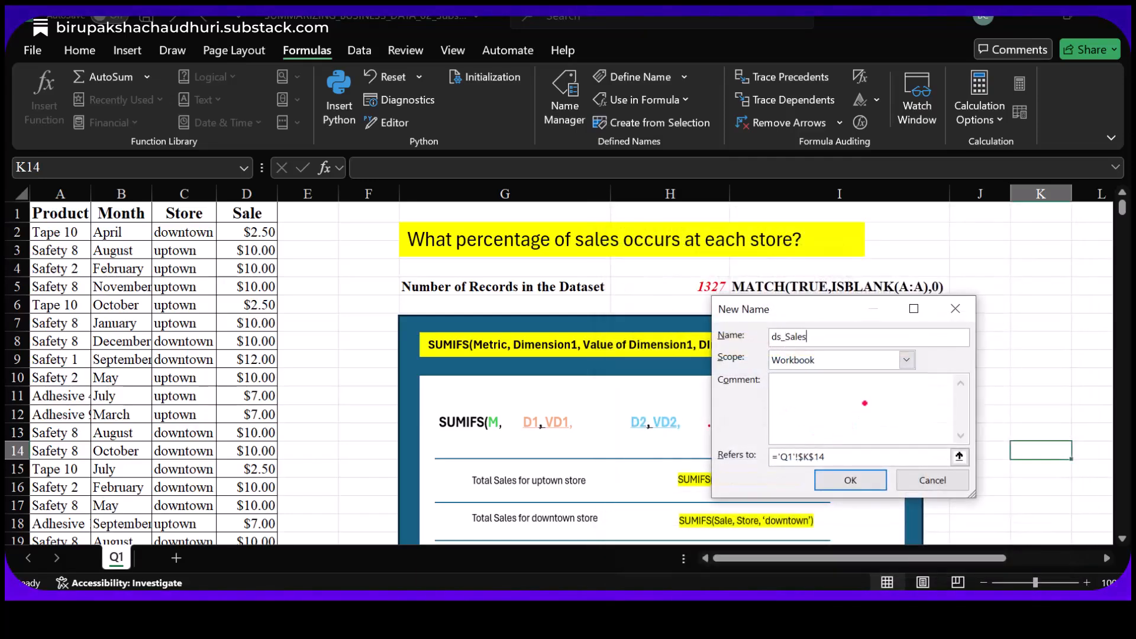
left_click(857, 455)
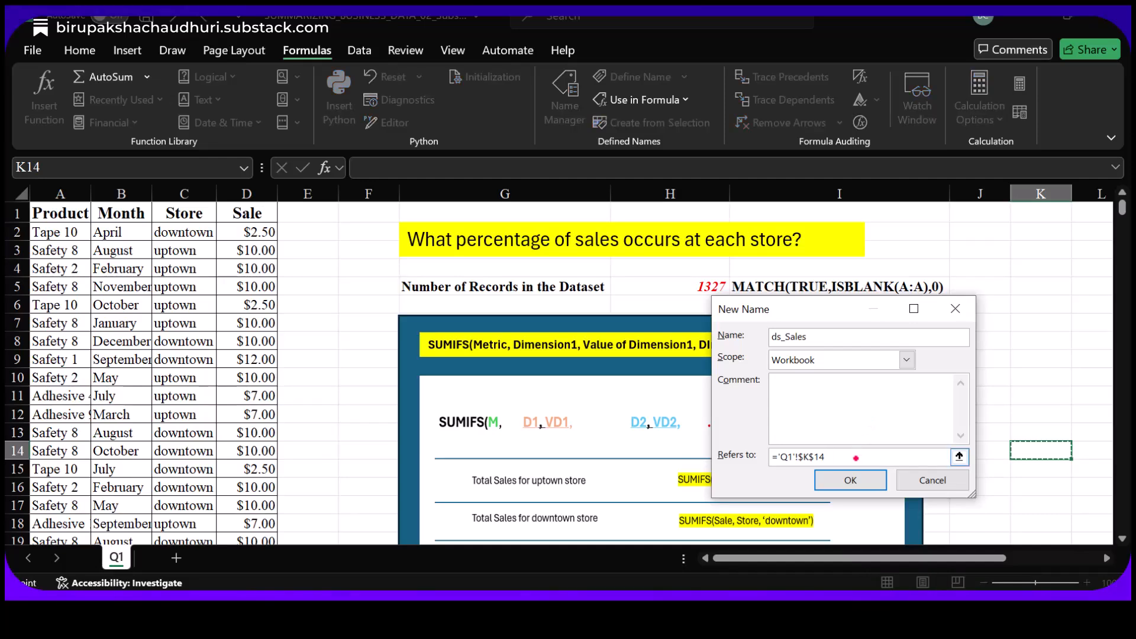
key("BackSpace")
key("BackSpace")
key("BackSpace")
key("BackSpace")
key("BackSpace")
key("BackSpace")
key("BackSpace")
key("BackSpace")
key("BackSpace")
key("BackSpace")
key("BackSpace")
left_click(47, 211)
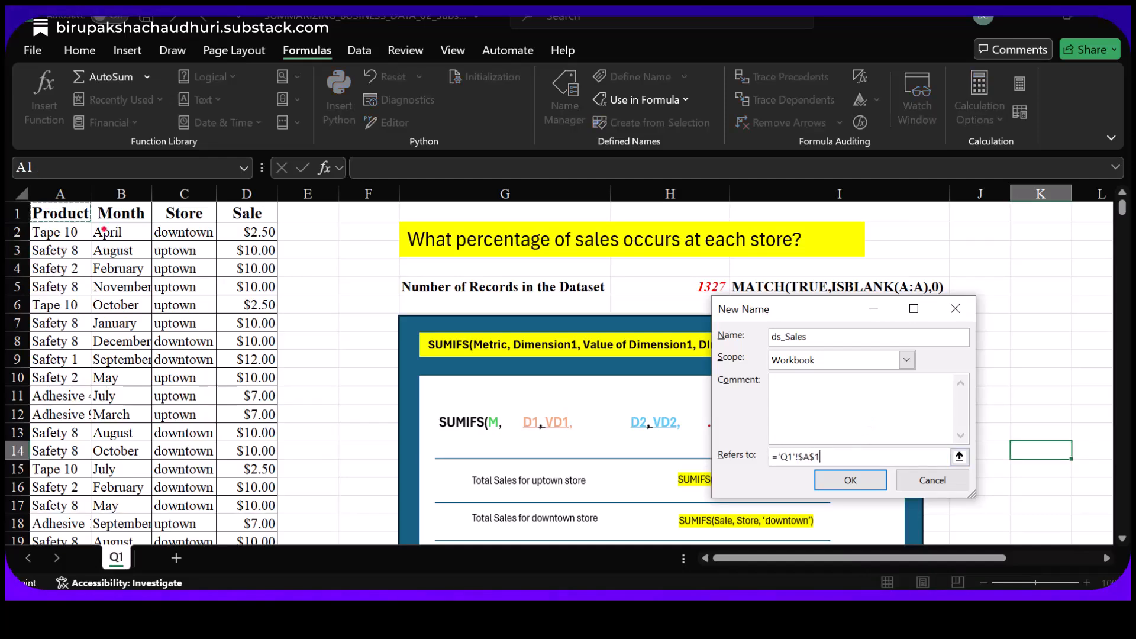
type(":")
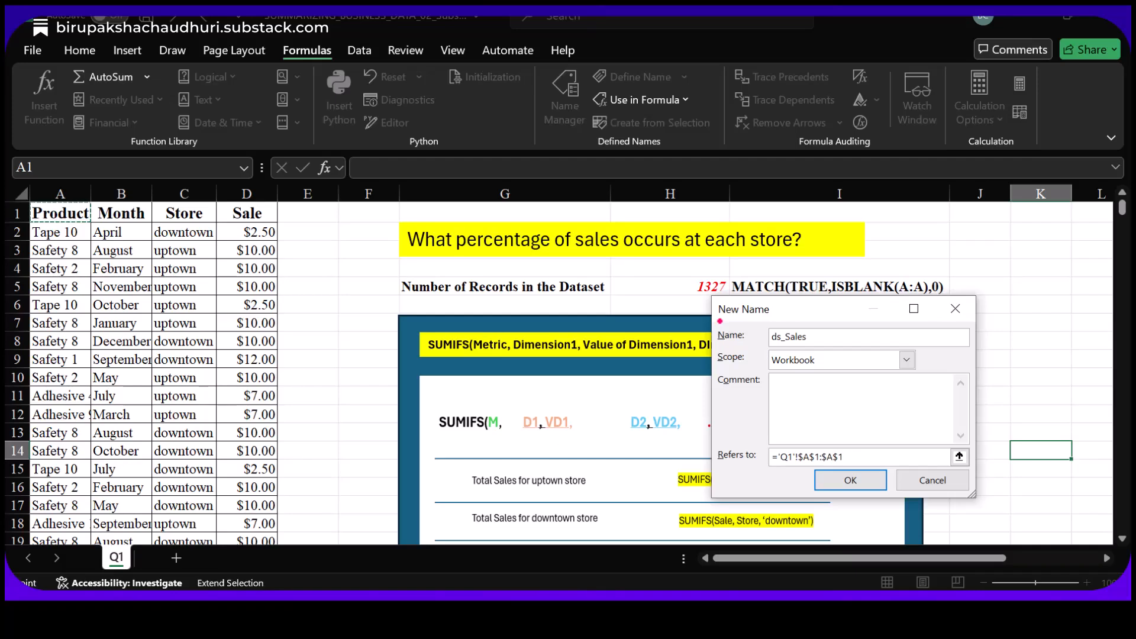
left_click(844, 457)
key("BackSpace")
key("BackSpace")
type("D$1327")
left_click(847, 477)
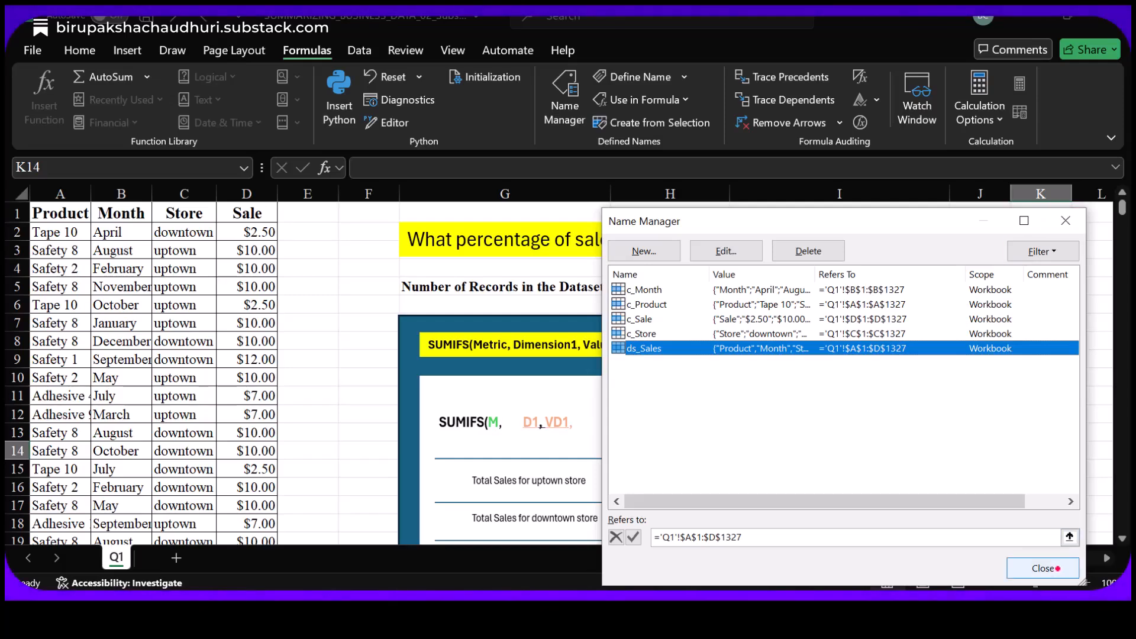
left_click(1042, 568)
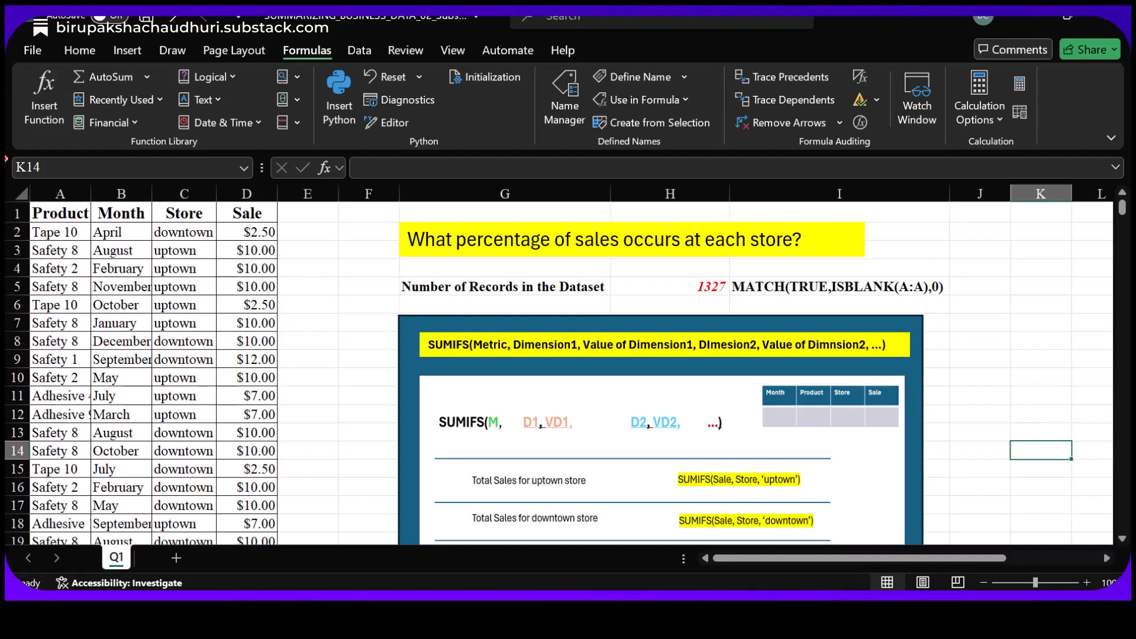
Check the named ranges by selecting c_Month and ds_Sales by name on the sheet.
left_click(243, 169)
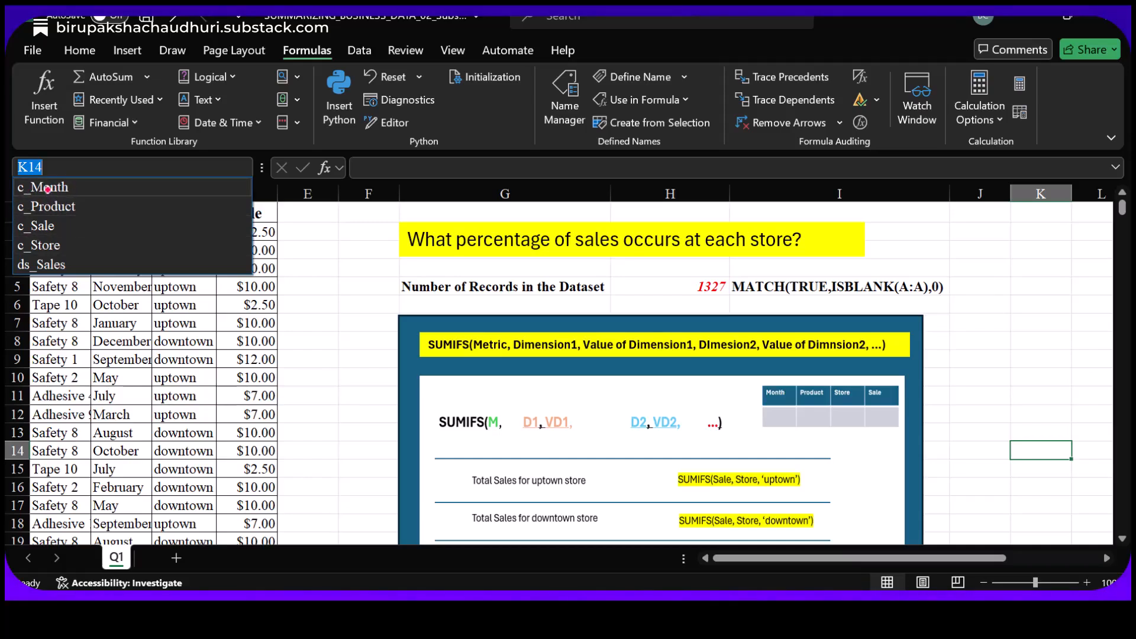
left_click(47, 187)
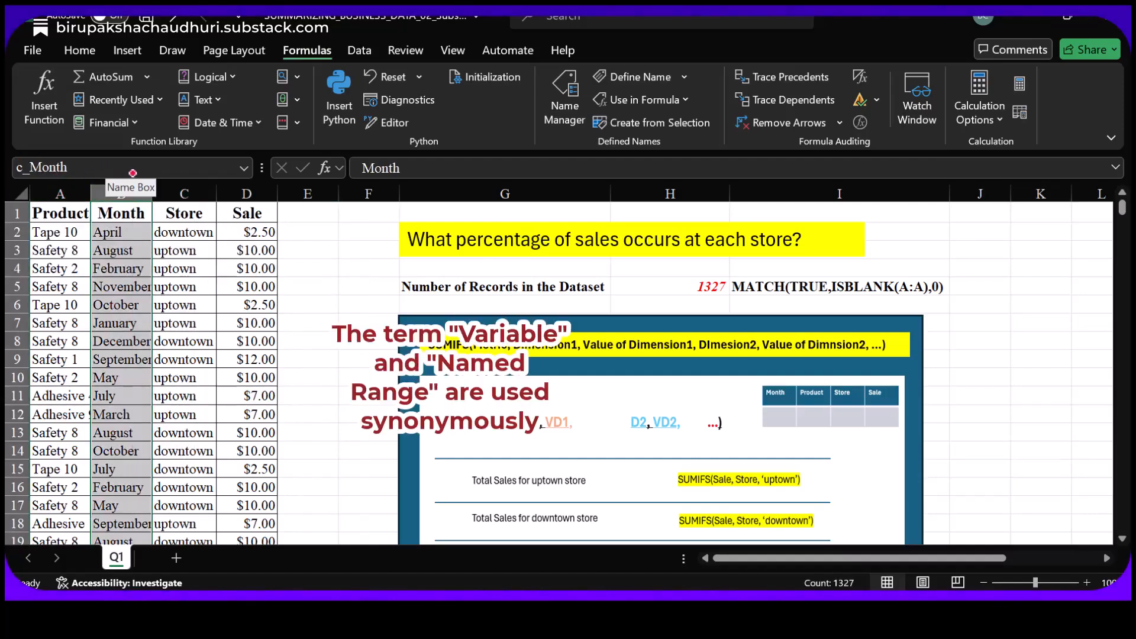
left_click(244, 168)
left_click(45, 259)
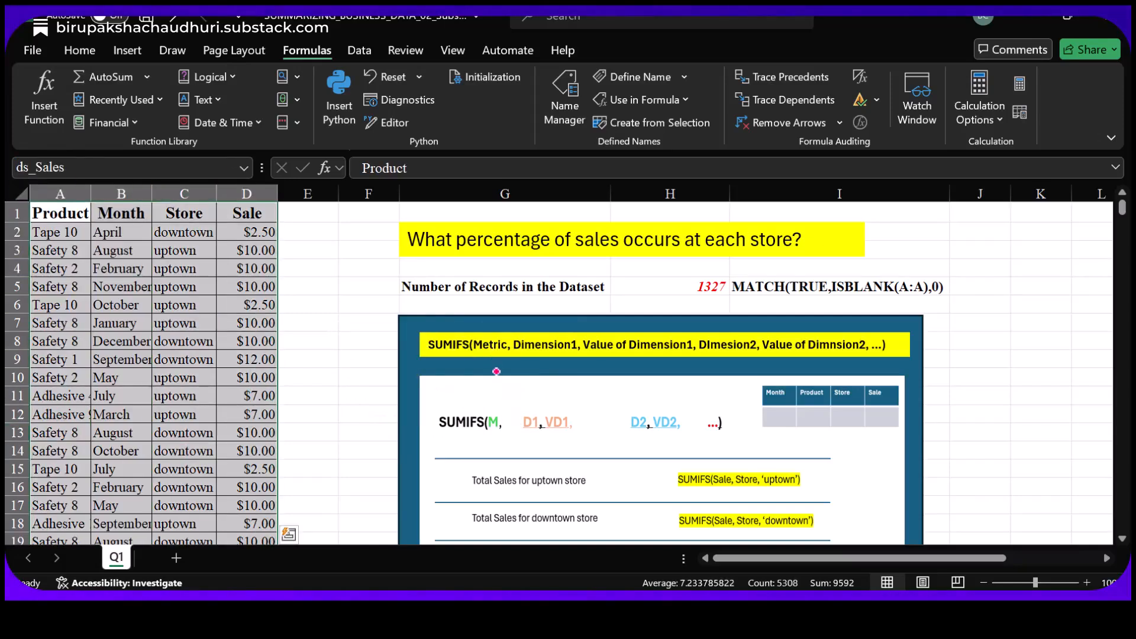
Select cell G30 below the table of store sales and percentage sales.
mouse_move(1122, 204)
left_mouse_down()
mouse_move(1123, 525)
mouse_move(1122, 204)
left_mouse_up()
scroll(1032, 287, "down", 6)
left_click(469, 410)
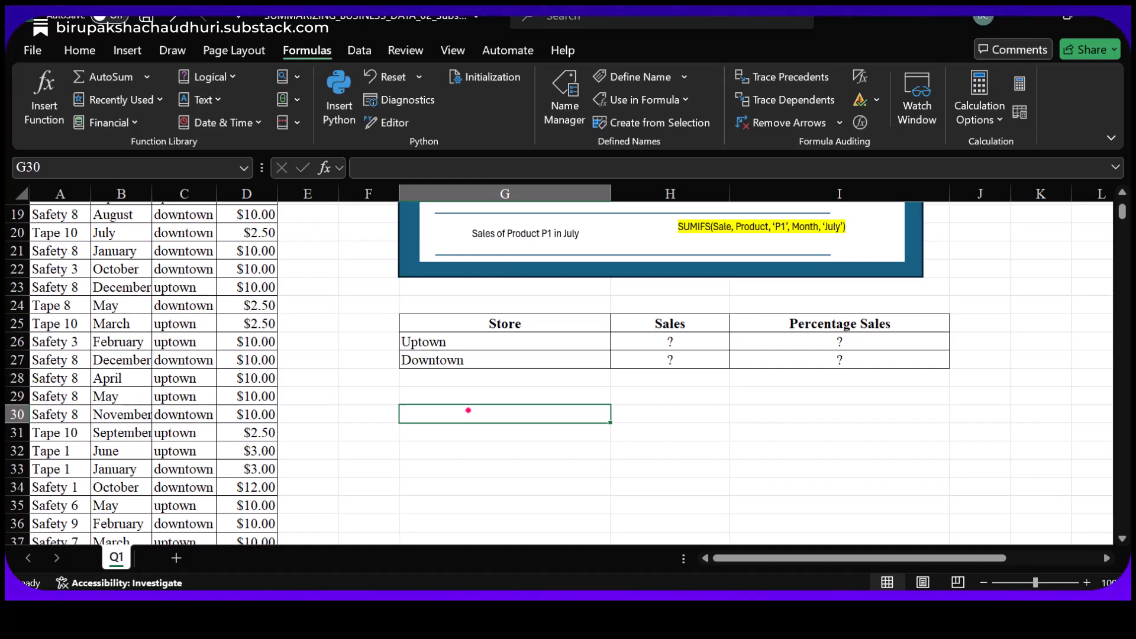
Set up an Advanced Filter that copies its results to another location, with cell G30 as the destination.
scroll(468, 410, "up", 4)
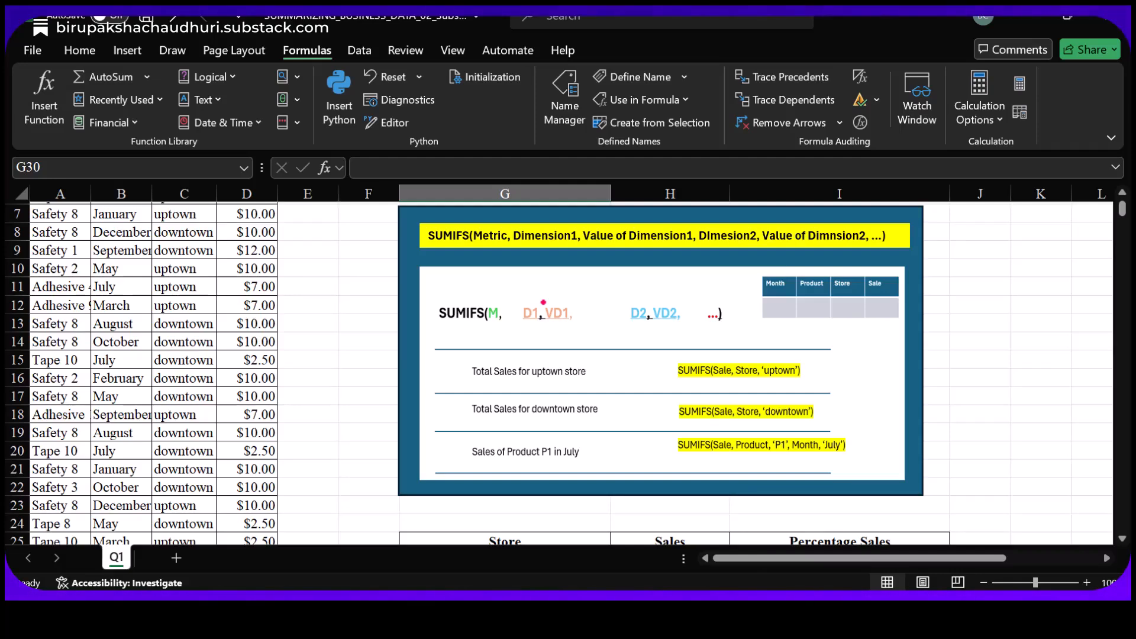
scroll(495, 398, "down", 4)
scroll(503, 426, "up", 3)
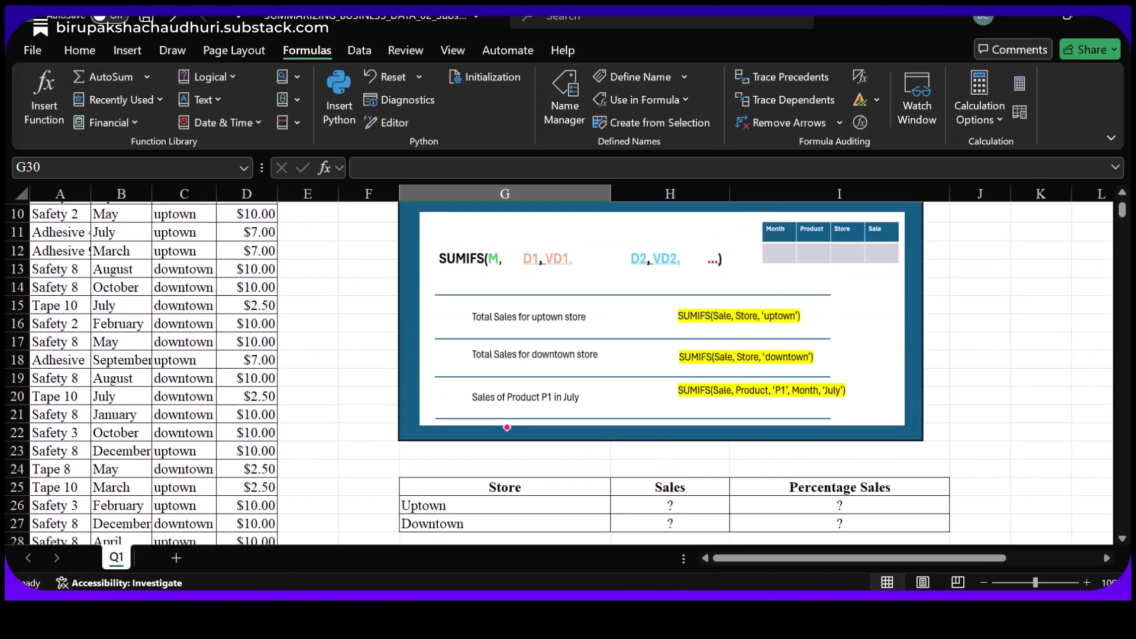
scroll(507, 427, "down", 1)
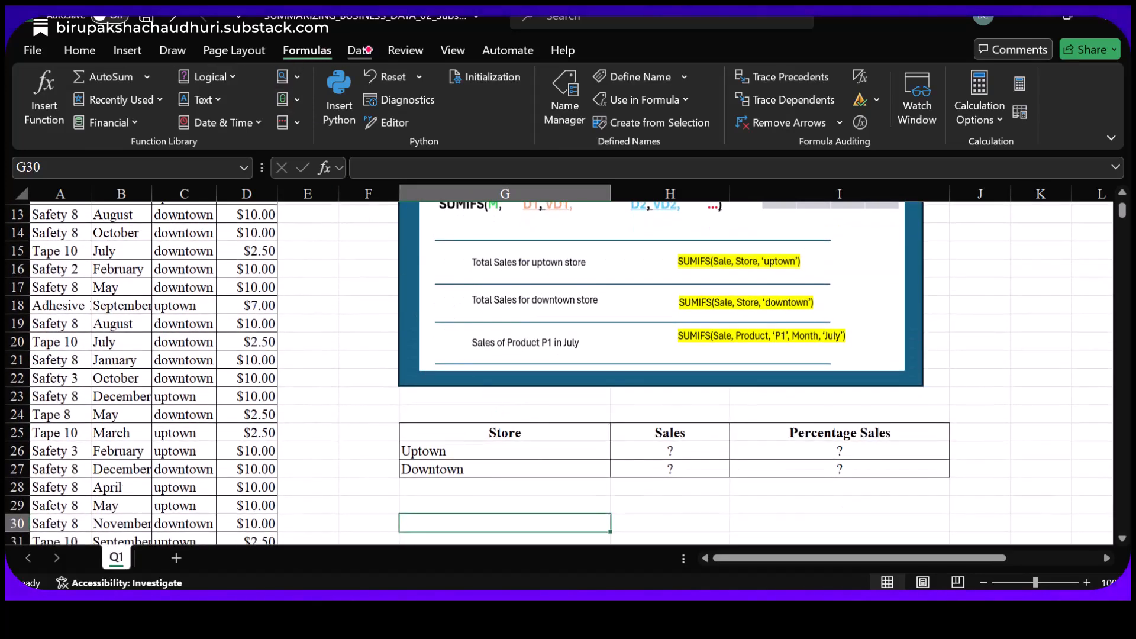
left_click(368, 50)
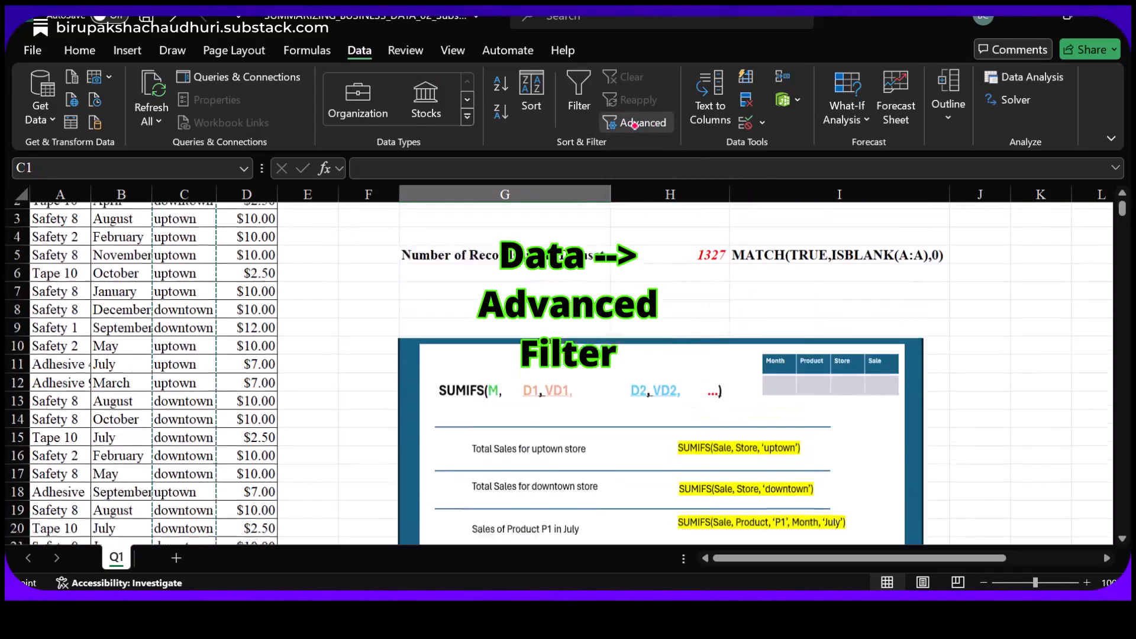
left_click(630, 122)
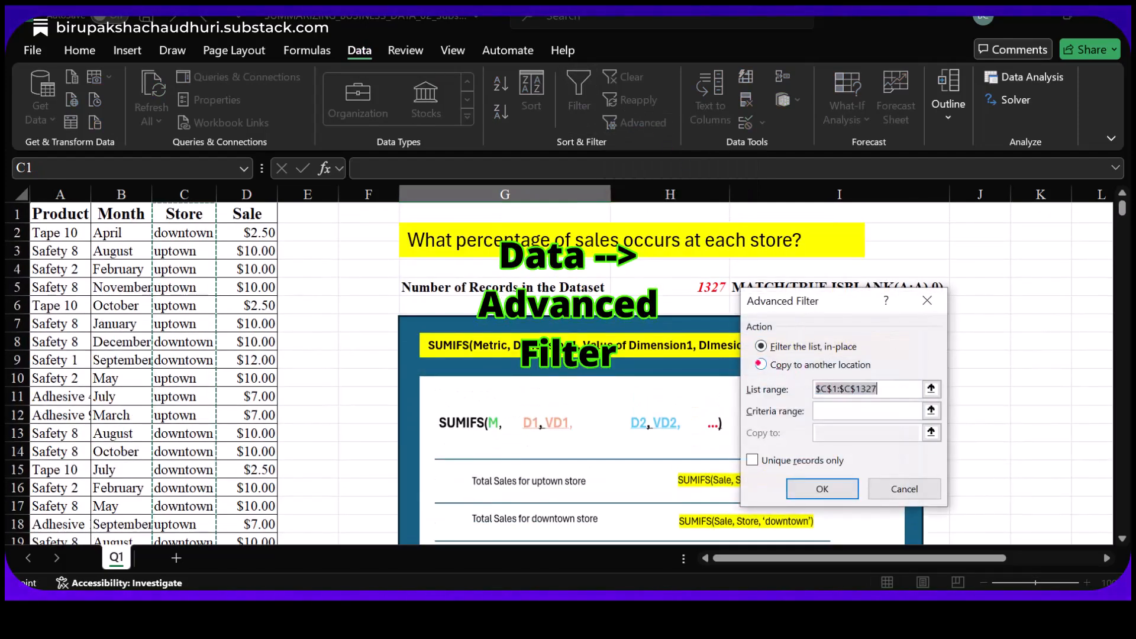
left_click(785, 363)
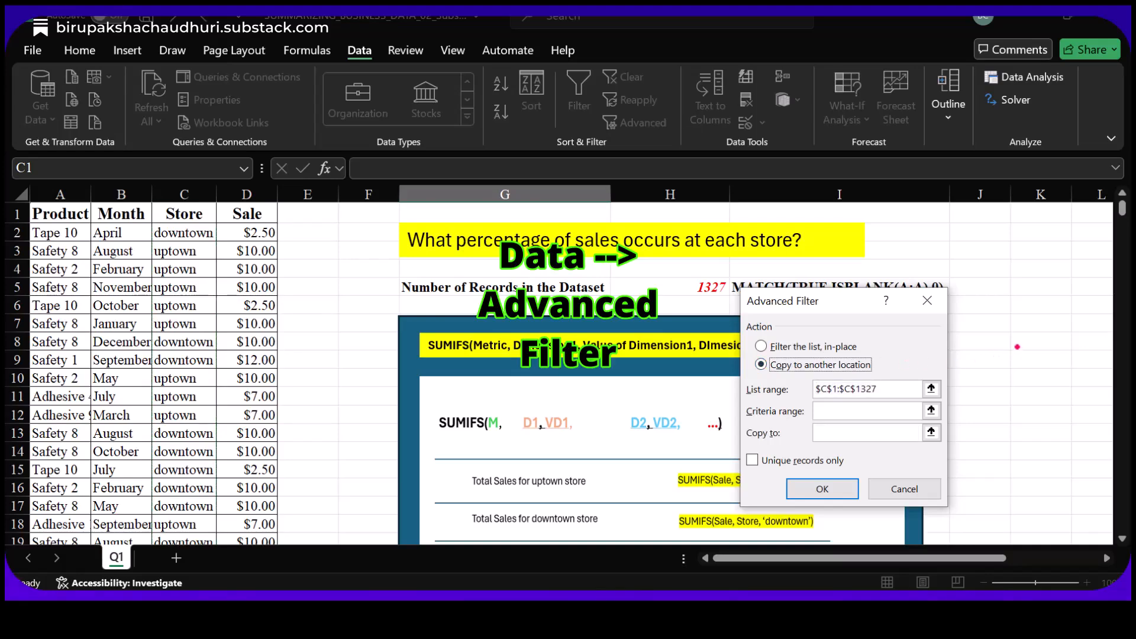
left_click(867, 433)
left_click(469, 467)
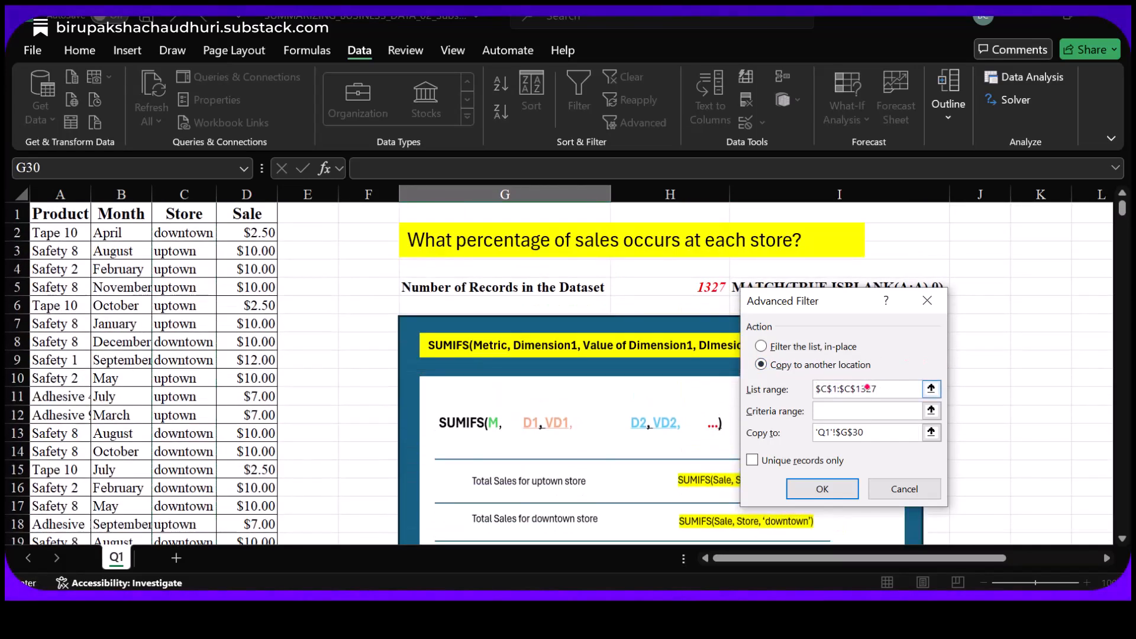
Set the Advanced Filter's list range to c_Store, restrict it to unique records only, and run it.
double_click(868, 388)
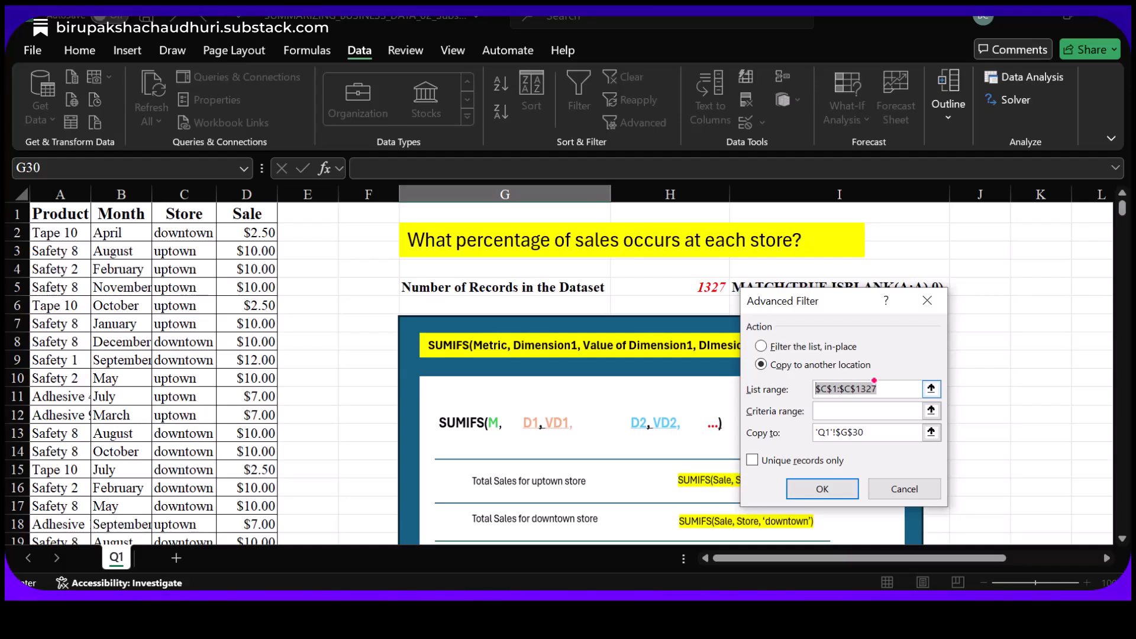
type("c")
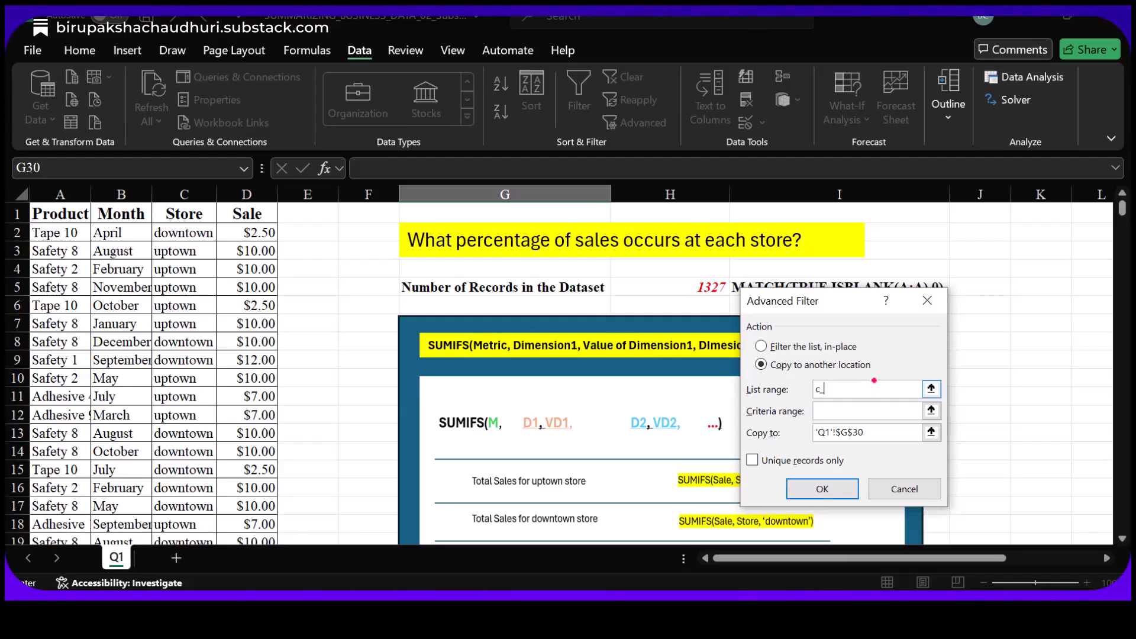
type("_")
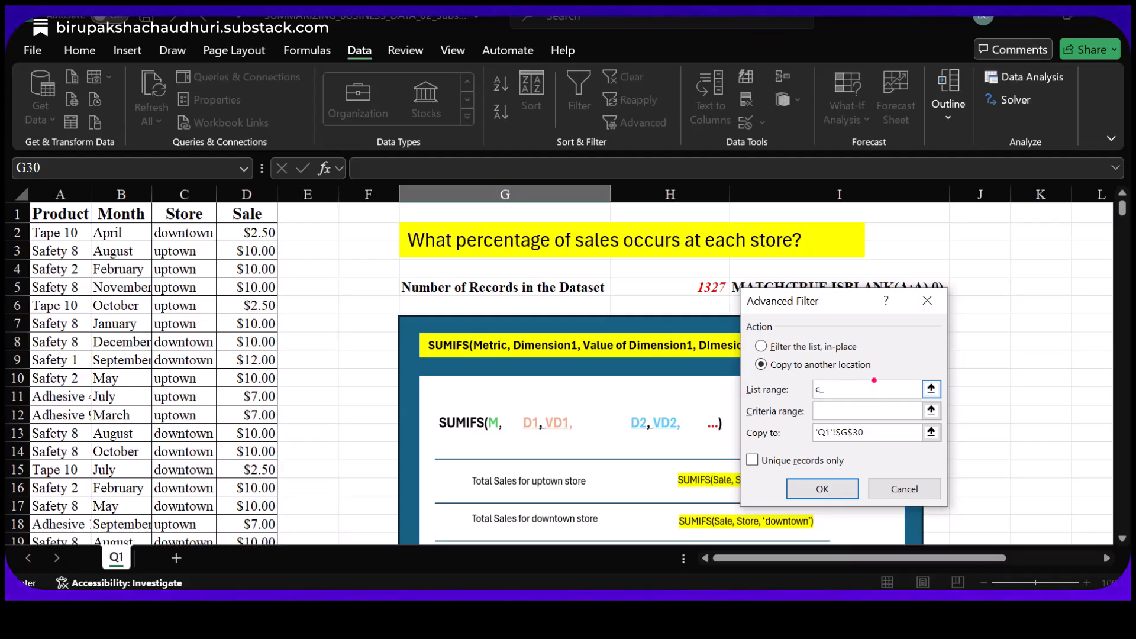
type("Store")
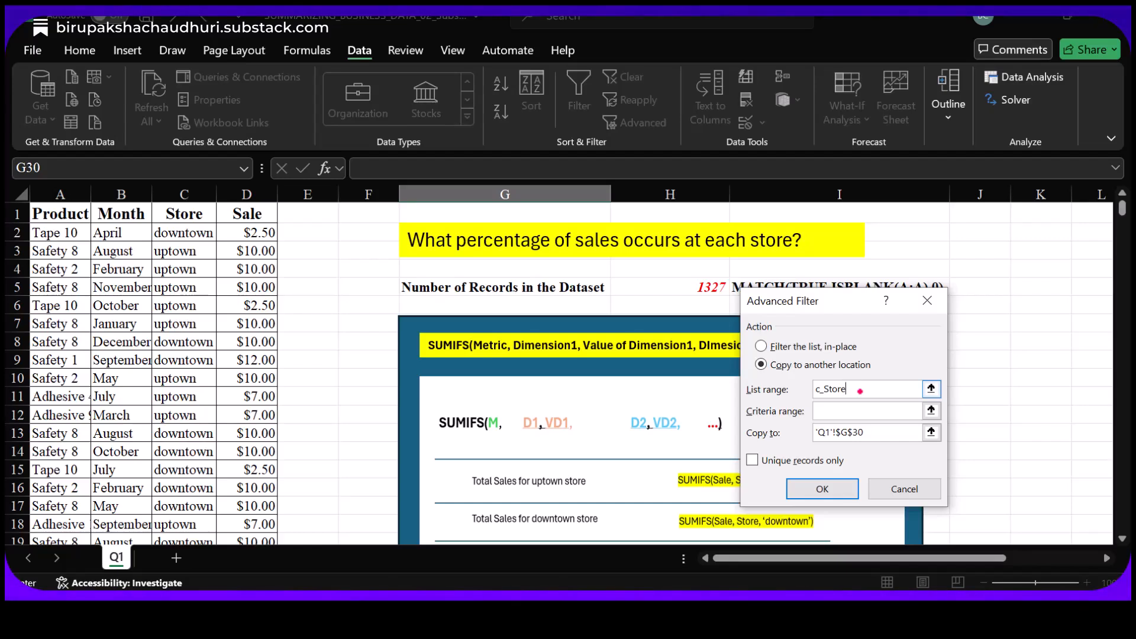
left_click_drag(1121, 207, 1121, 214)
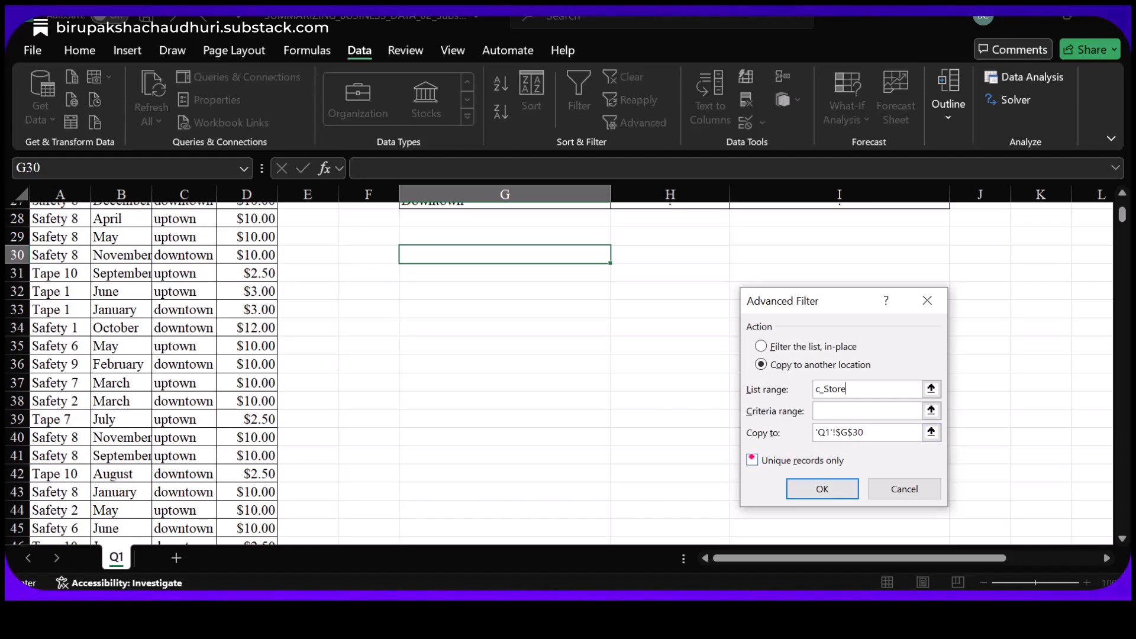
left_click(752, 459)
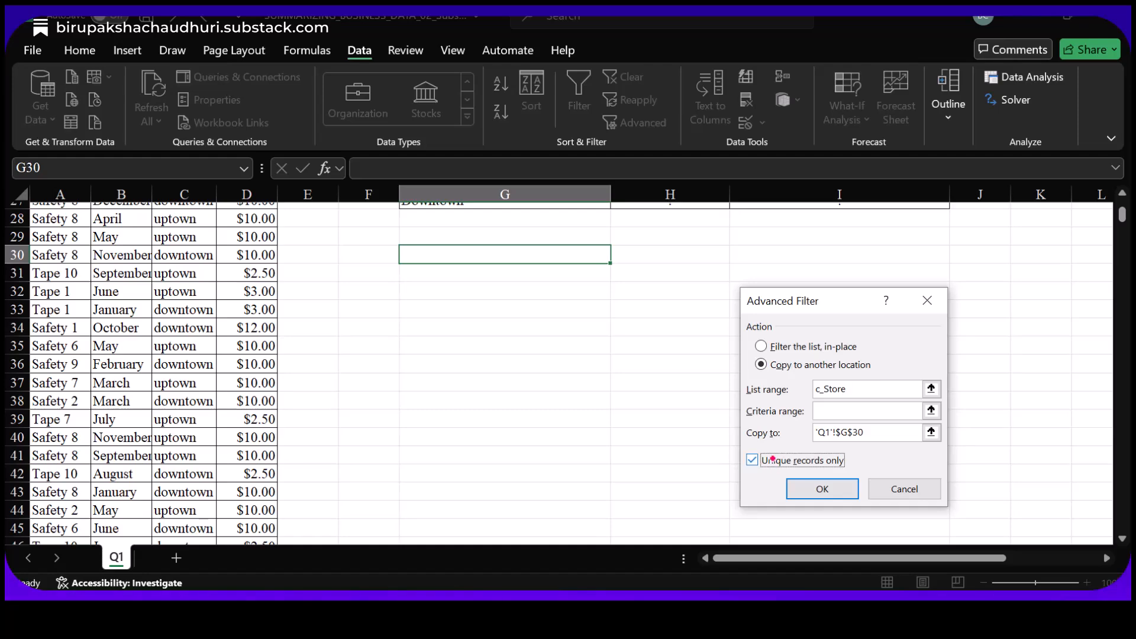
left_click(839, 487)
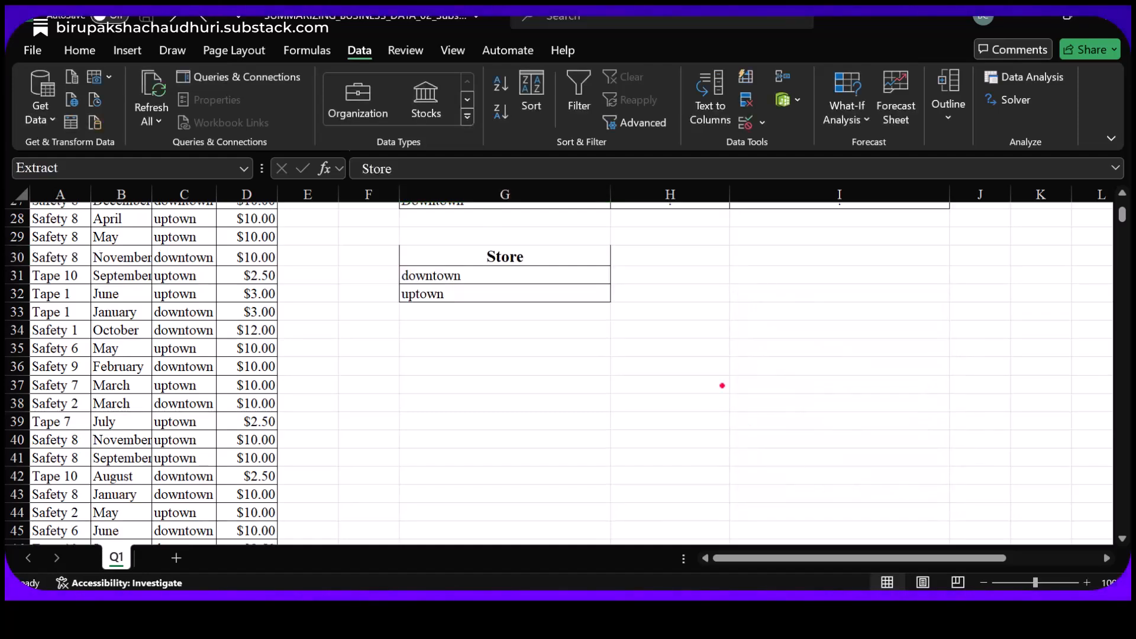
Add the headers Sales in H30 and Percentage Sales in I30 beside the extracted Store list.
scroll(721, 364, "up", 2)
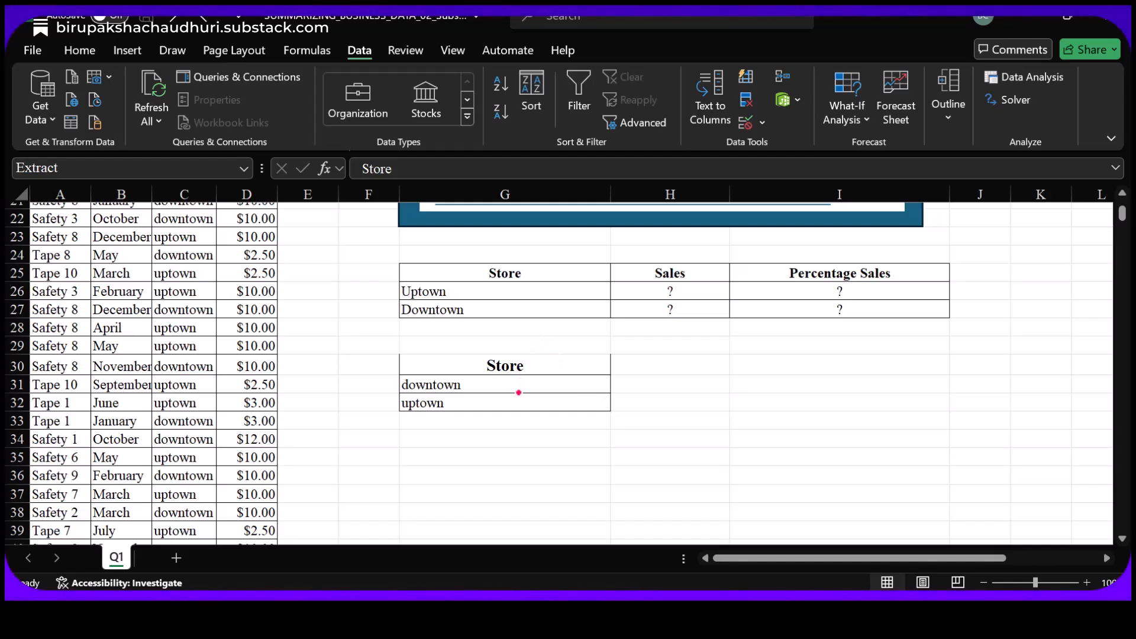
left_click(645, 363)
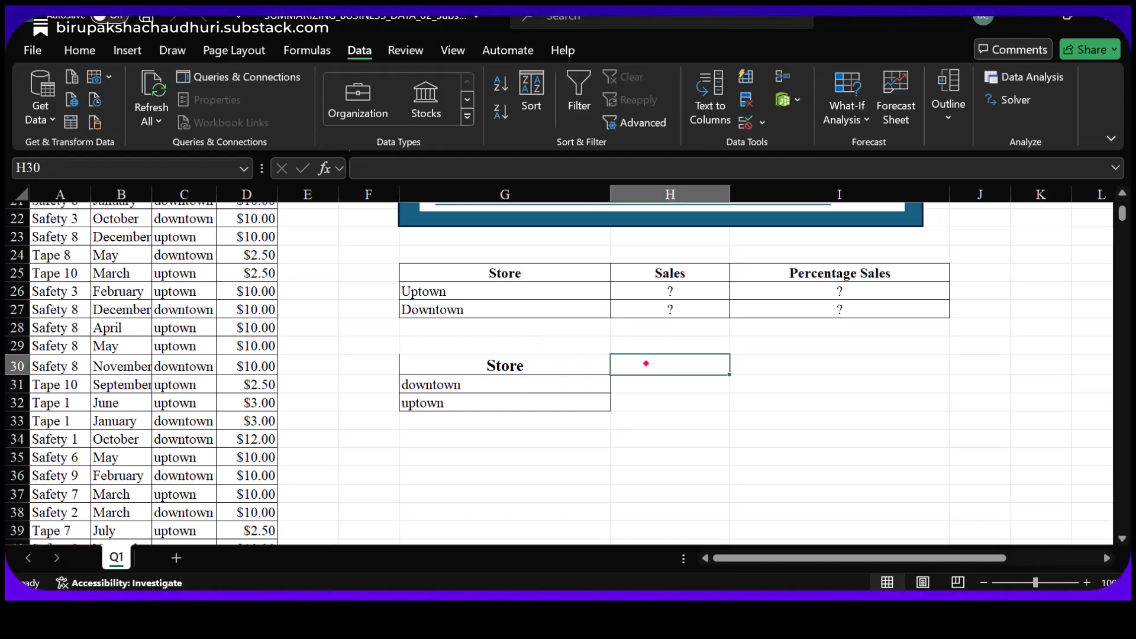
type("Sales")
key("Tab")
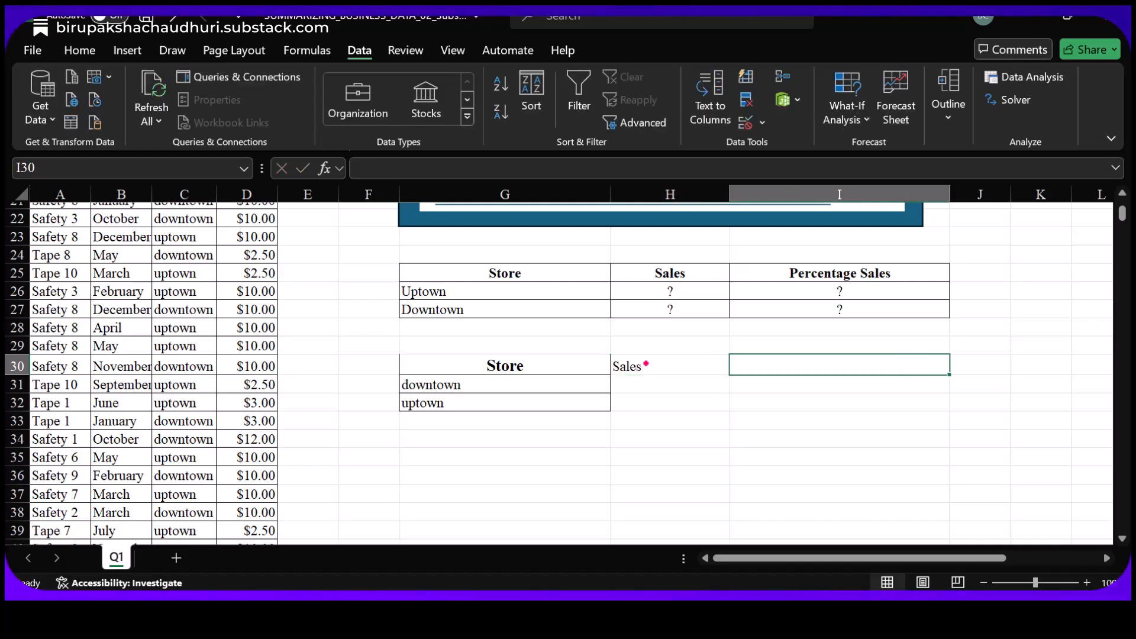
type("Percentage")
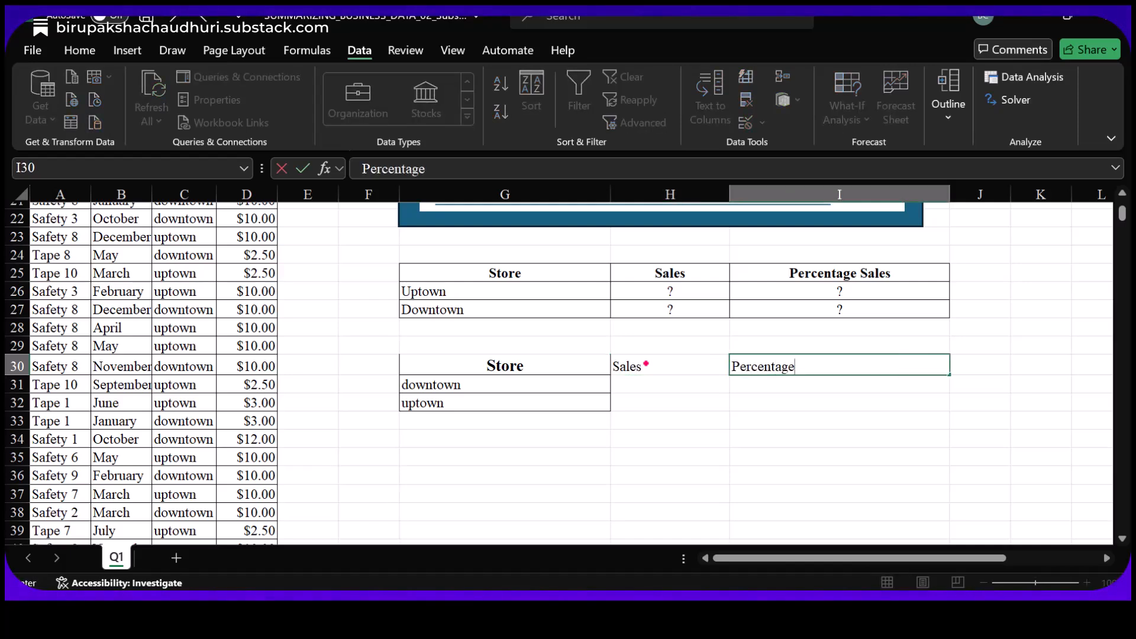
key("Tab")
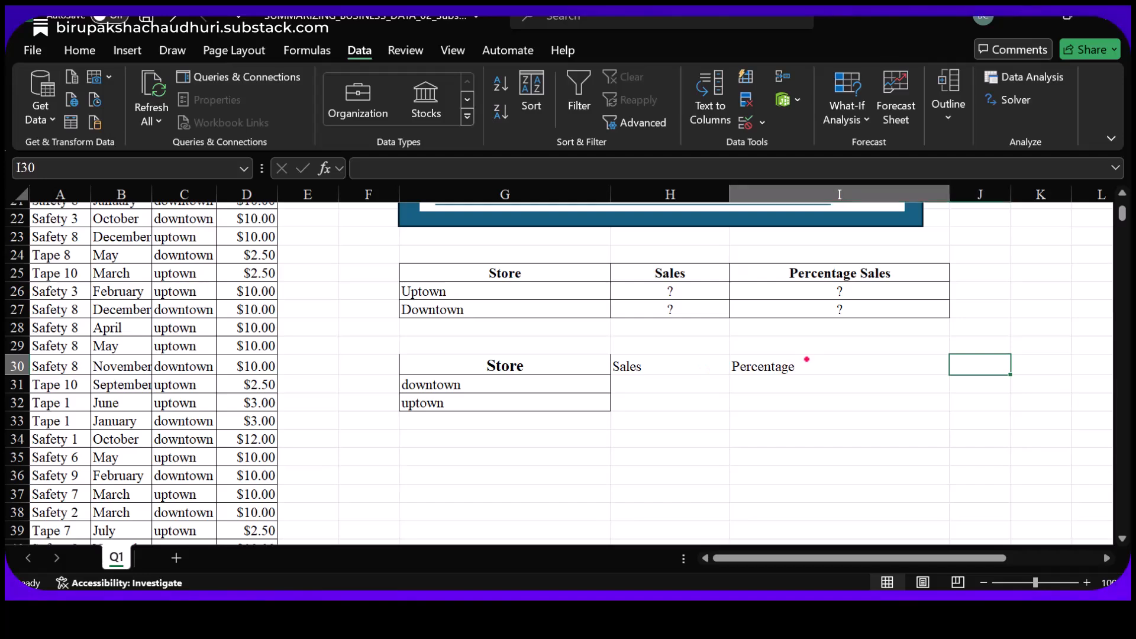
double_click(817, 366)
type("Sales")
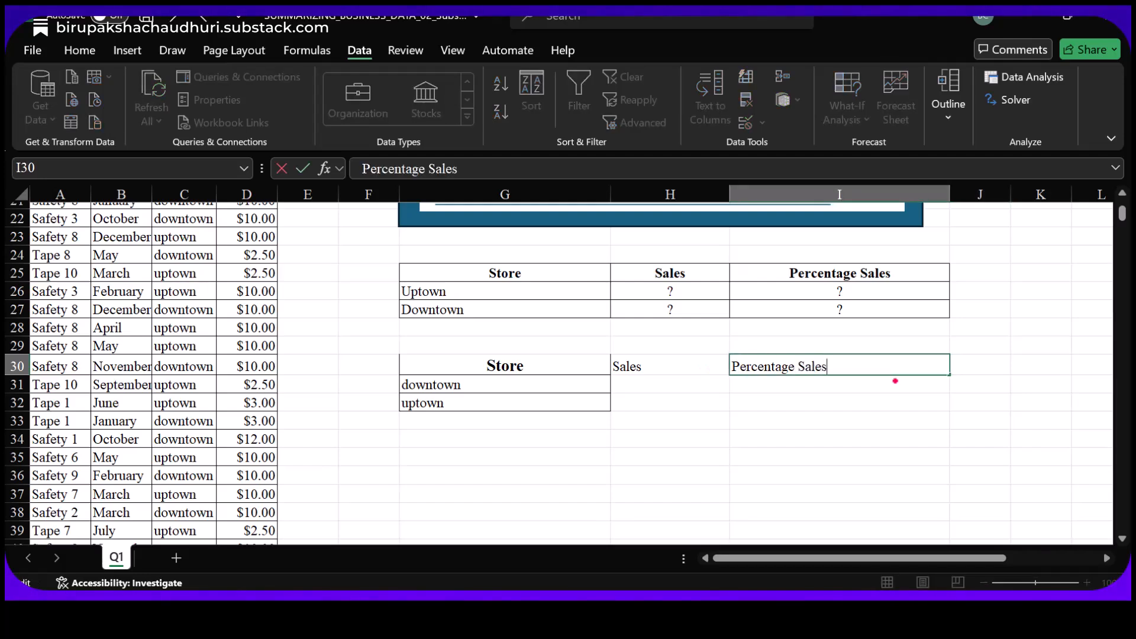
left_click(625, 383)
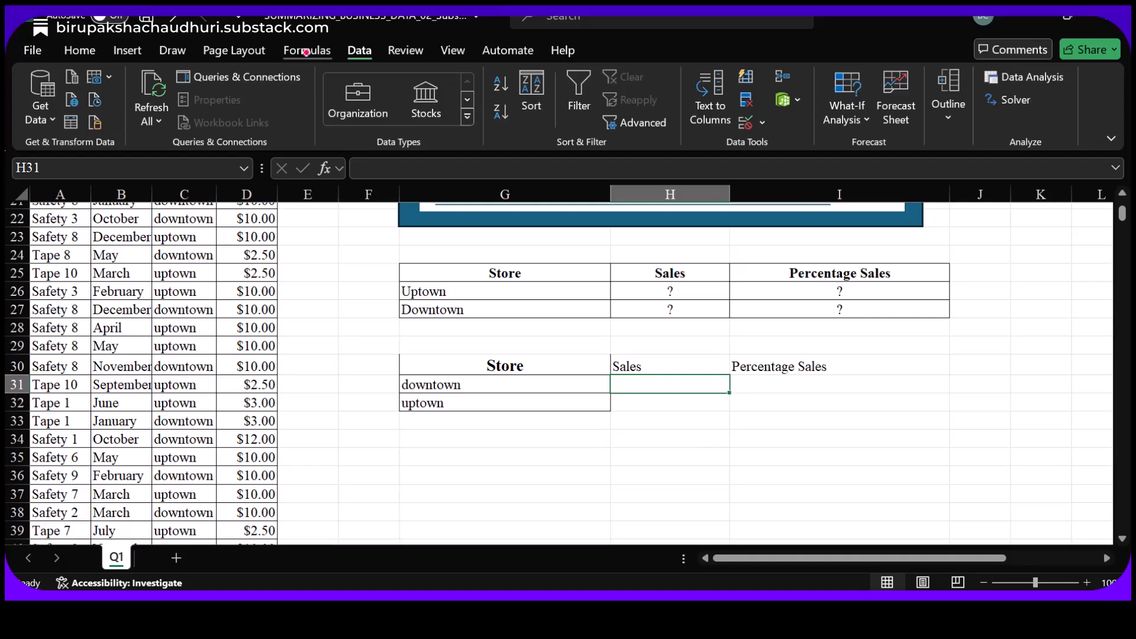
Examine the extracted store values by selecting the cells below the Store header, G31:G32.
left_click(454, 386)
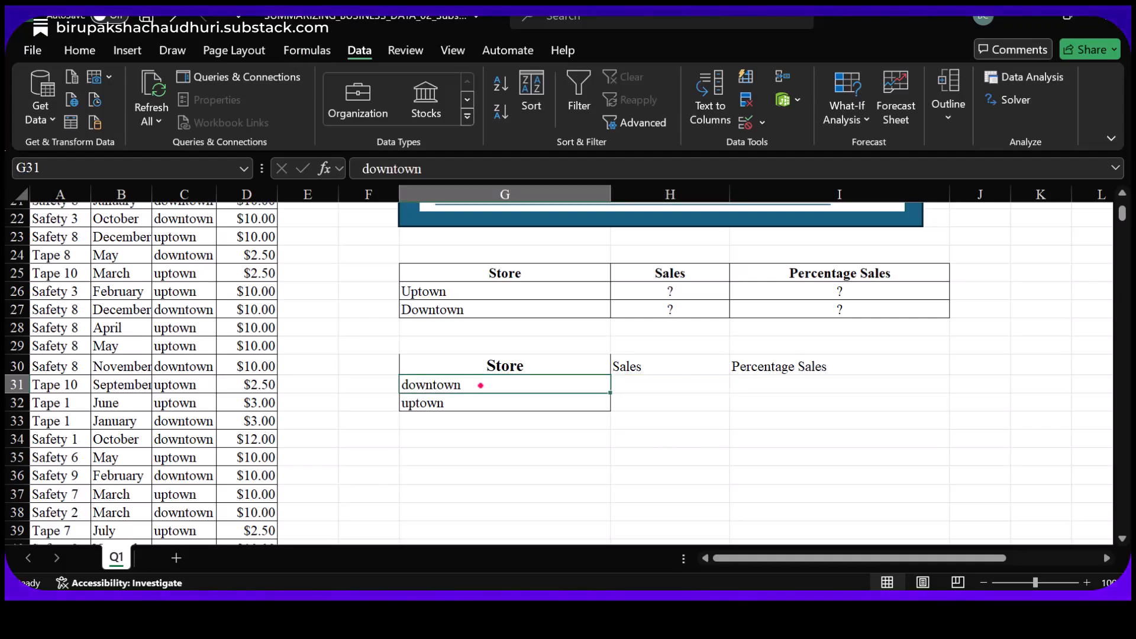
key("shift+Down")
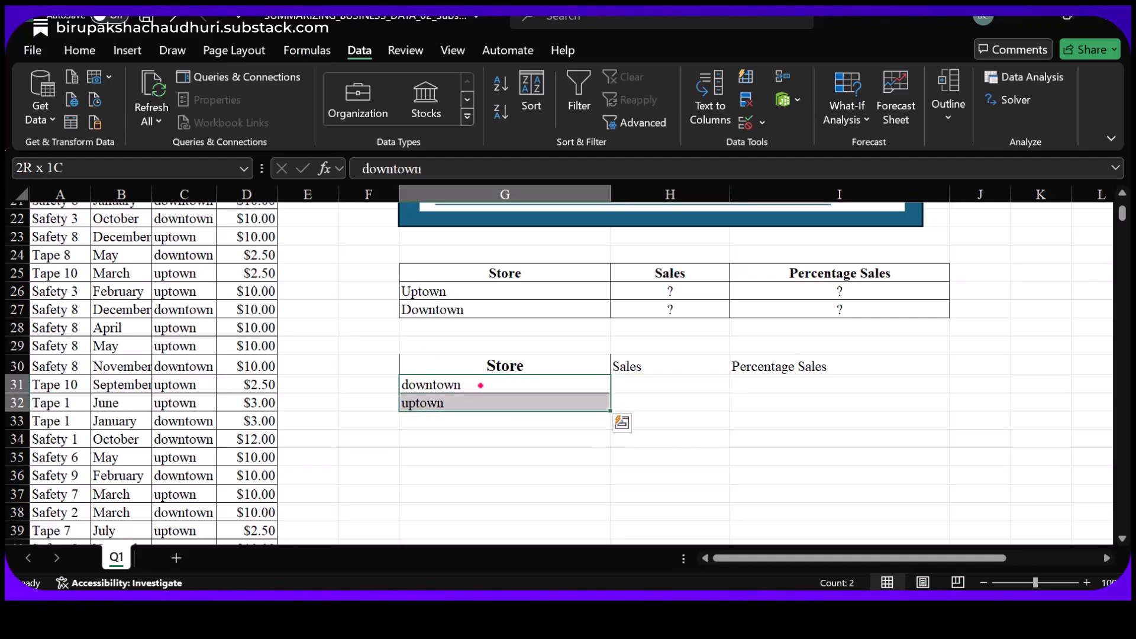
key("Up")
key("Down")
key("shift+Down")
key("Up")
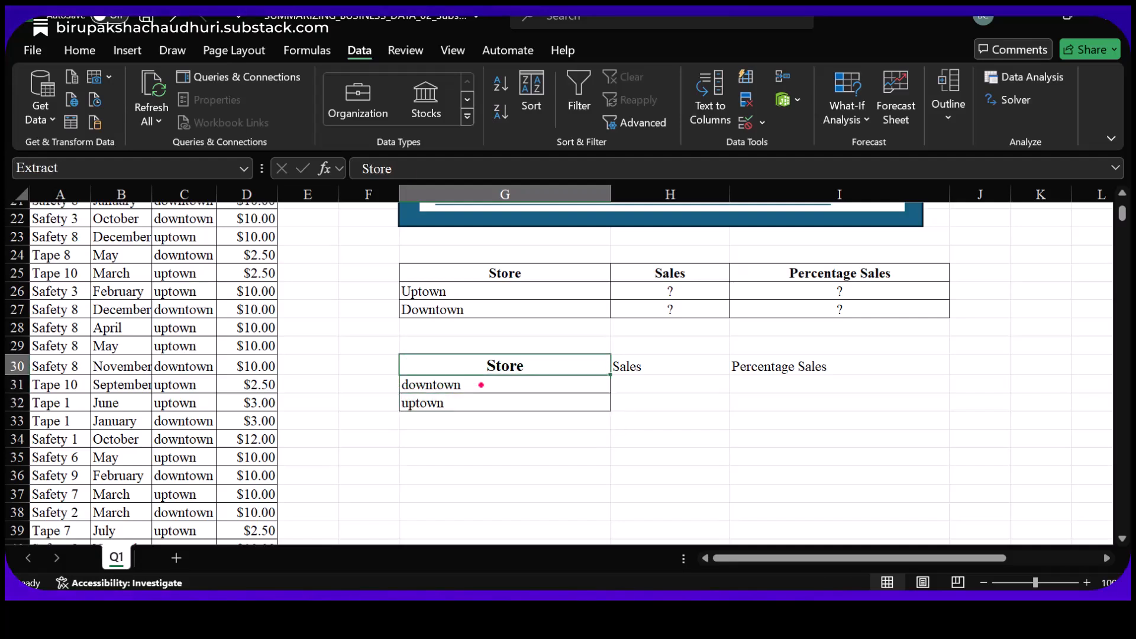
key("Down")
key("shift+Down")
left_click(767, 458)
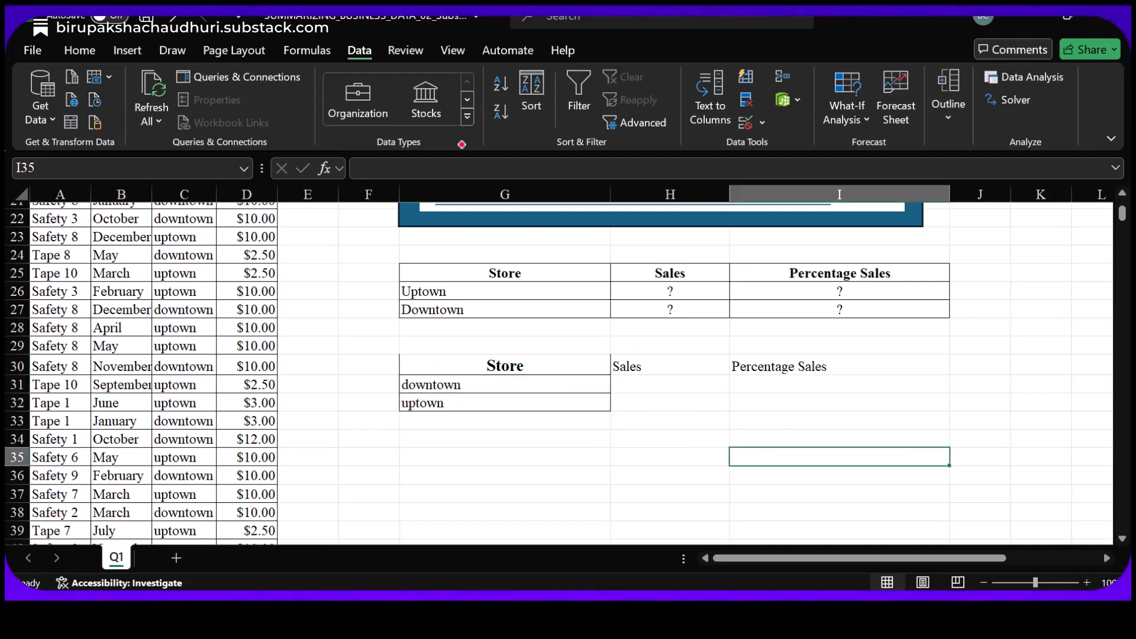
Define the workbook-scoped name v_Store for the extracted store values, referring to ='Q1'!$G$31:$G$32.
left_click(303, 48)
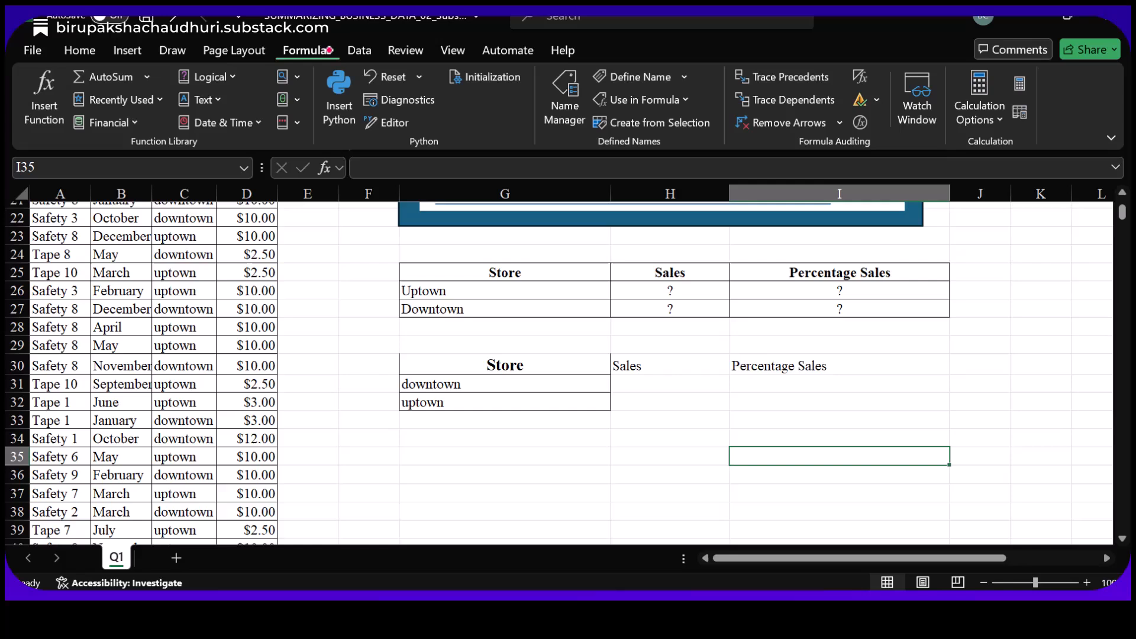
left_click(562, 99)
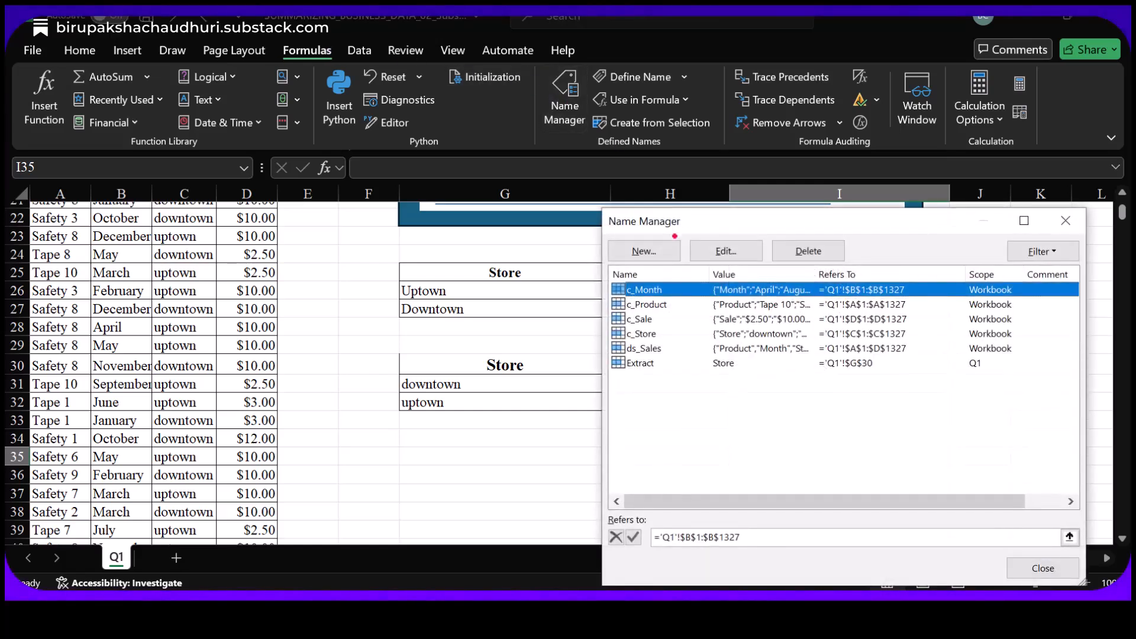
left_click(644, 250)
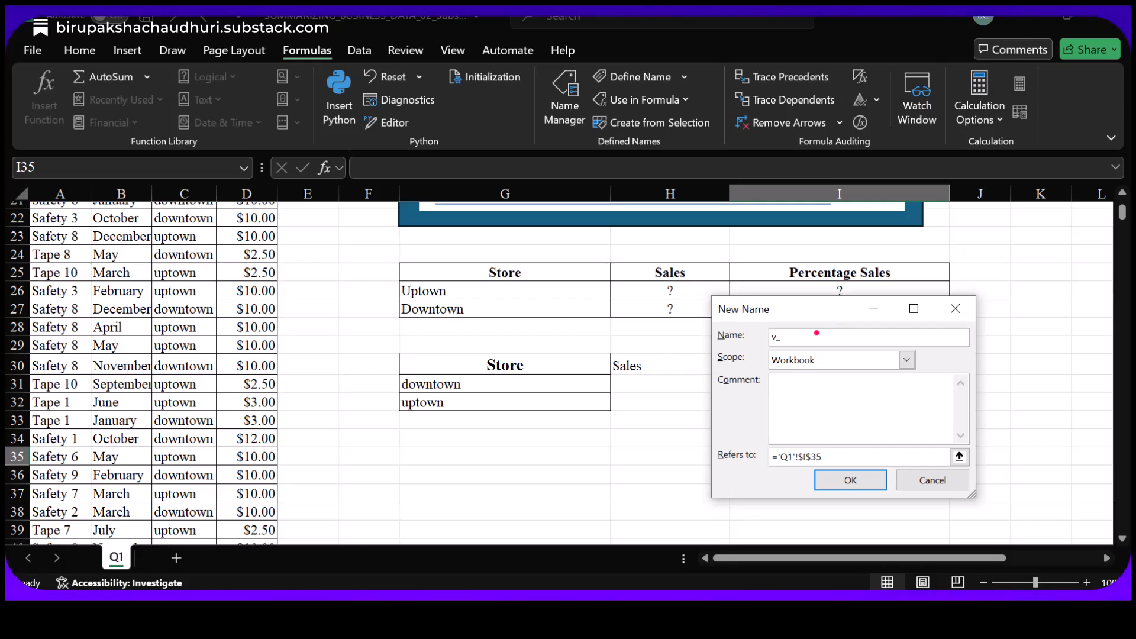
type("v_Store")
left_click(839, 455)
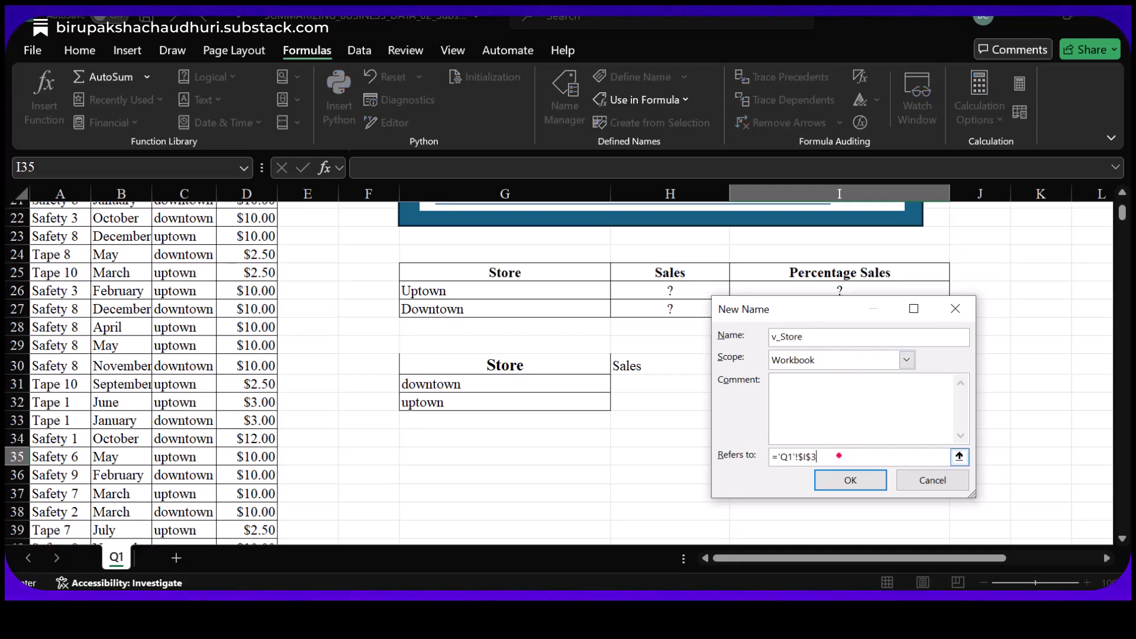
key("BackSpace")
key("BackSpace")
key("BackSpace")
key("BackSpace")
key("BackSpace")
key("BackSpace")
key("BackSpace")
key("BackSpace")
key("BackSpace")
key("BackSpace")
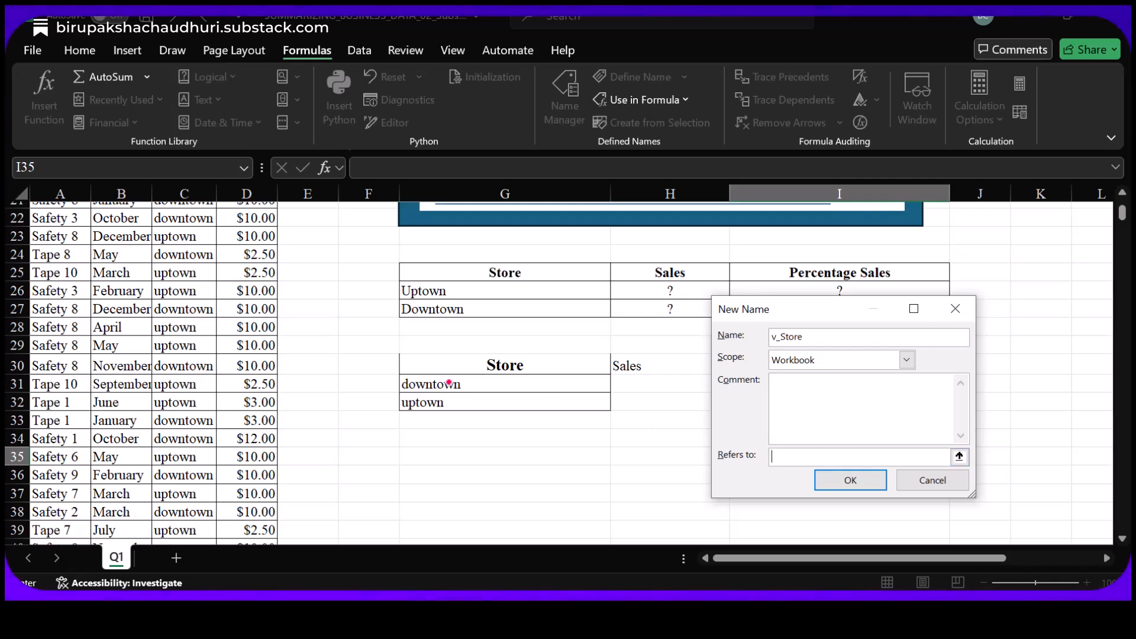
left_click(450, 383)
key("ctrl+shift+Down")
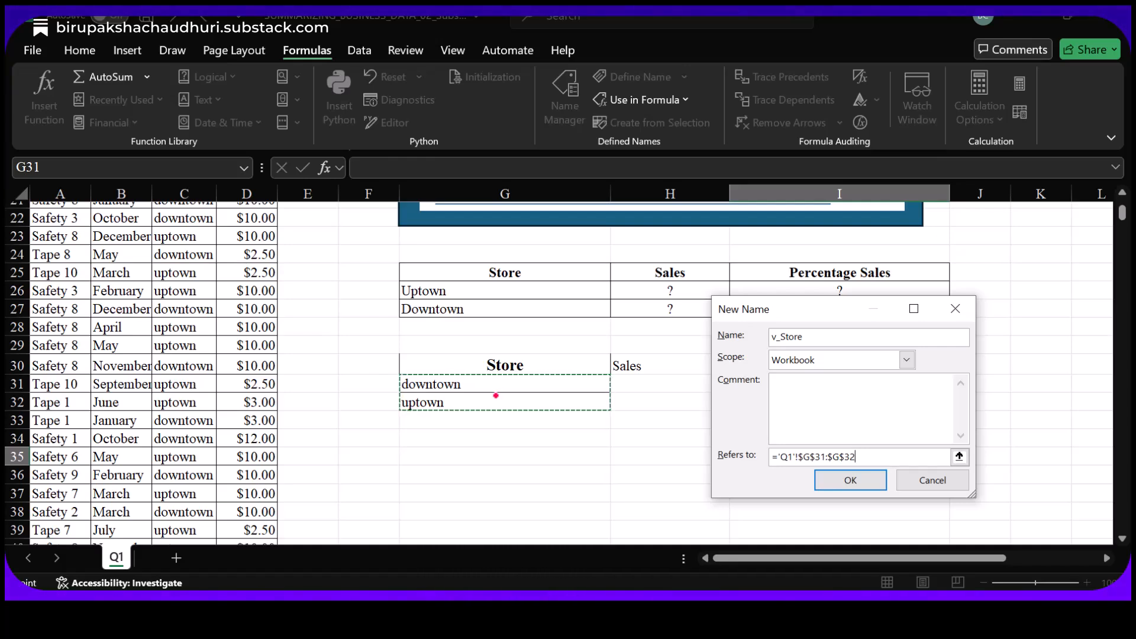
left_click(850, 480)
Enter =SUMIFS(c_Sale,c_Store,v_Store) in H31 to total the sales for each extracted store.
scroll(687, 489, "up", 2)
left_click(686, 489)
type("=")
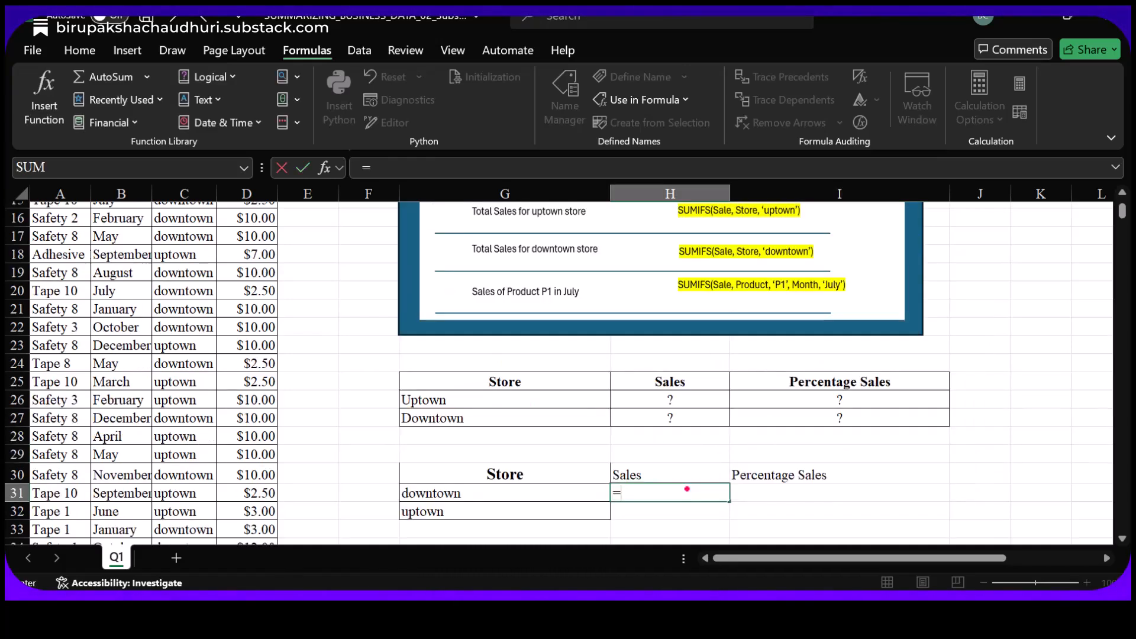
type("SUMIFS")
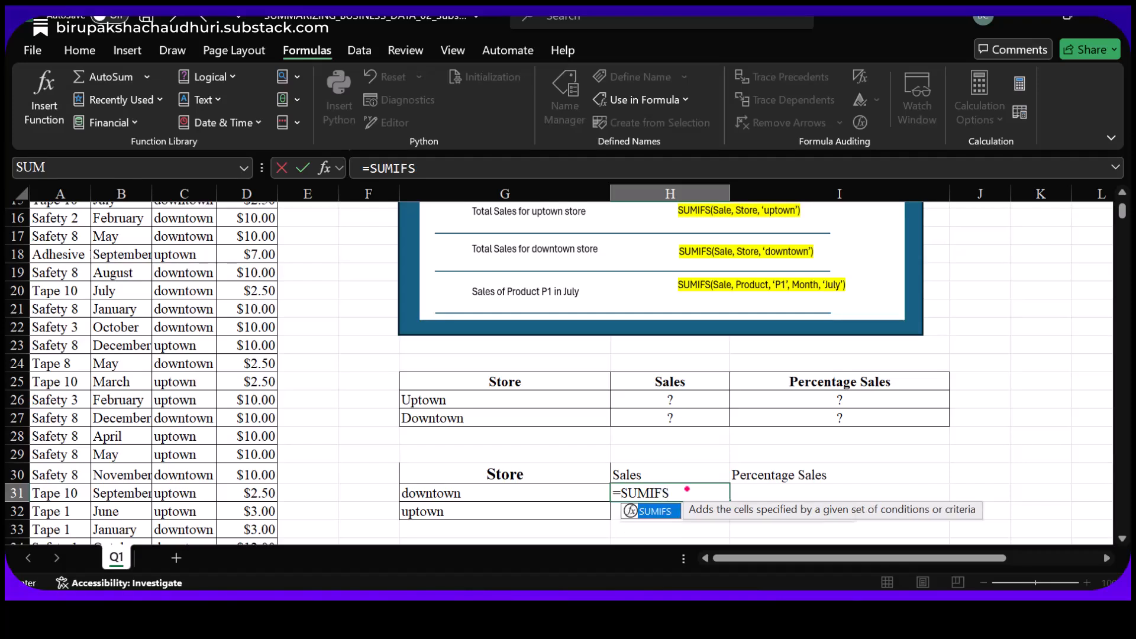
type("(")
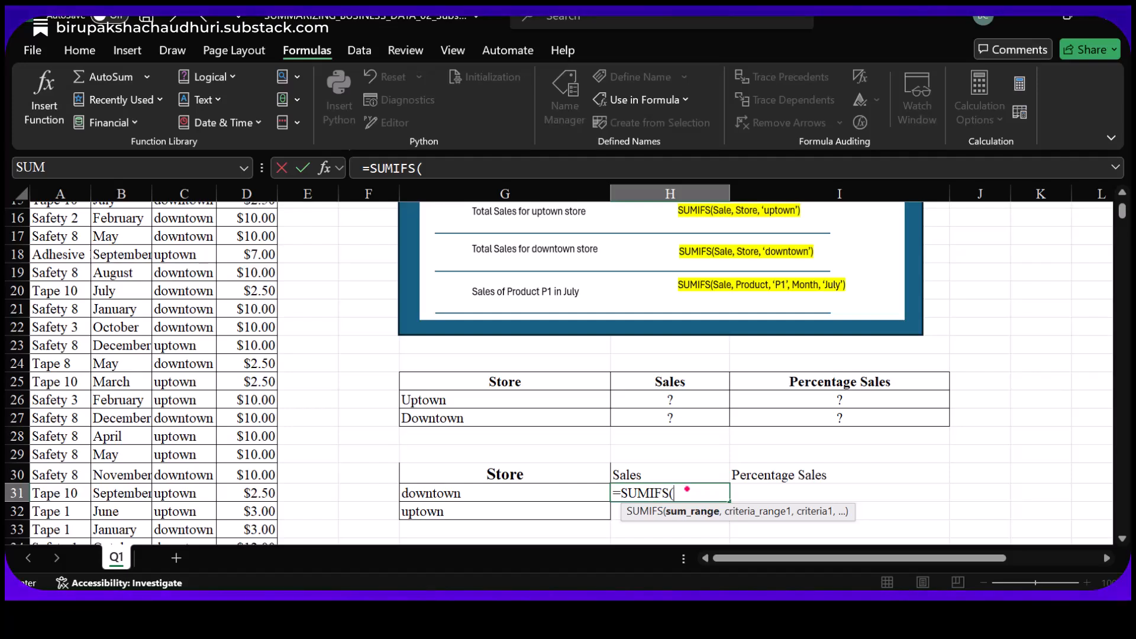
type("c_Sale")
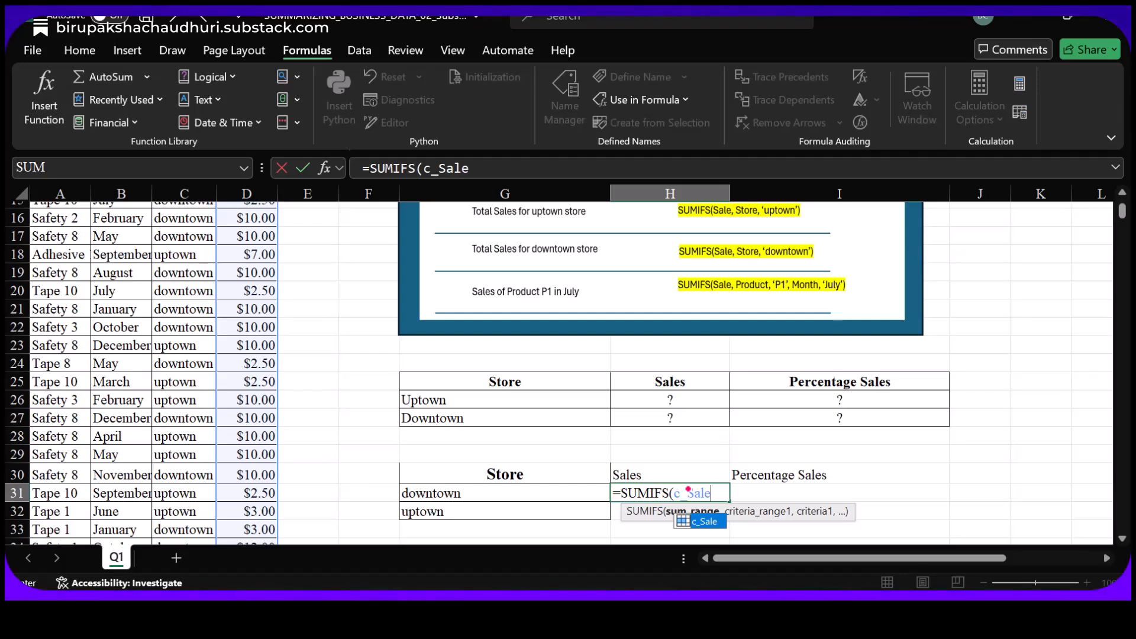
type(",")
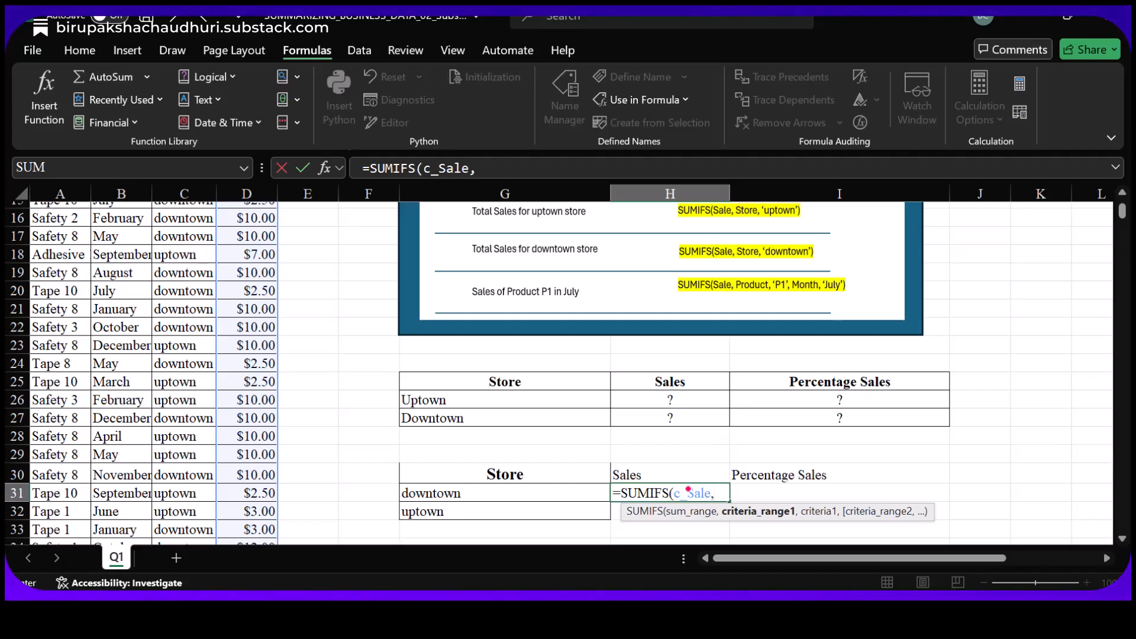
type("c_")
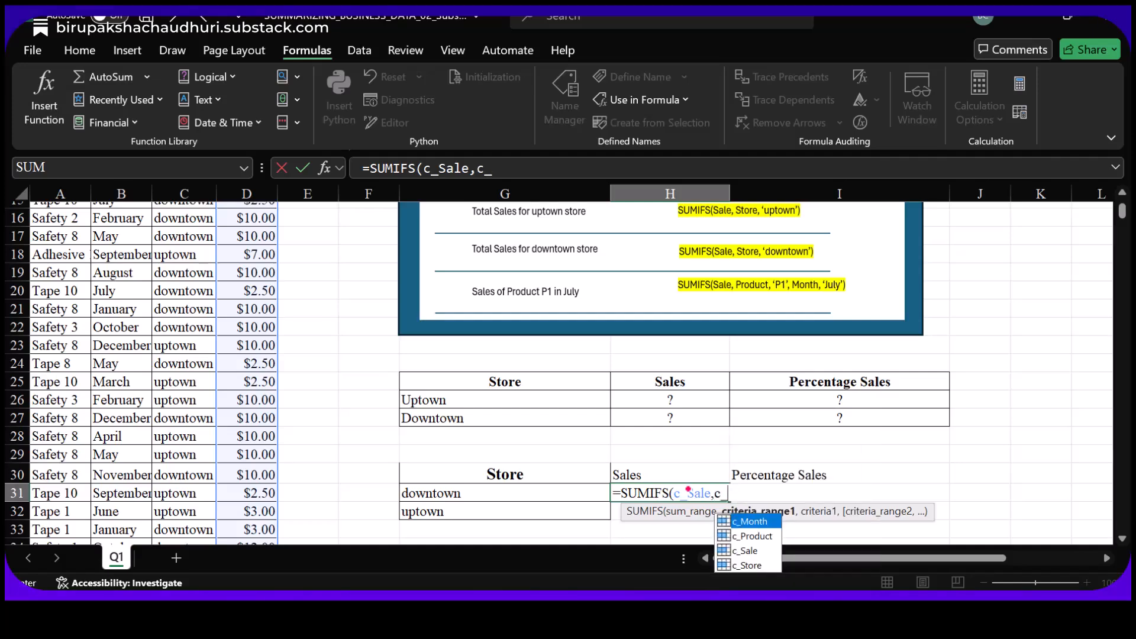
type("Store")
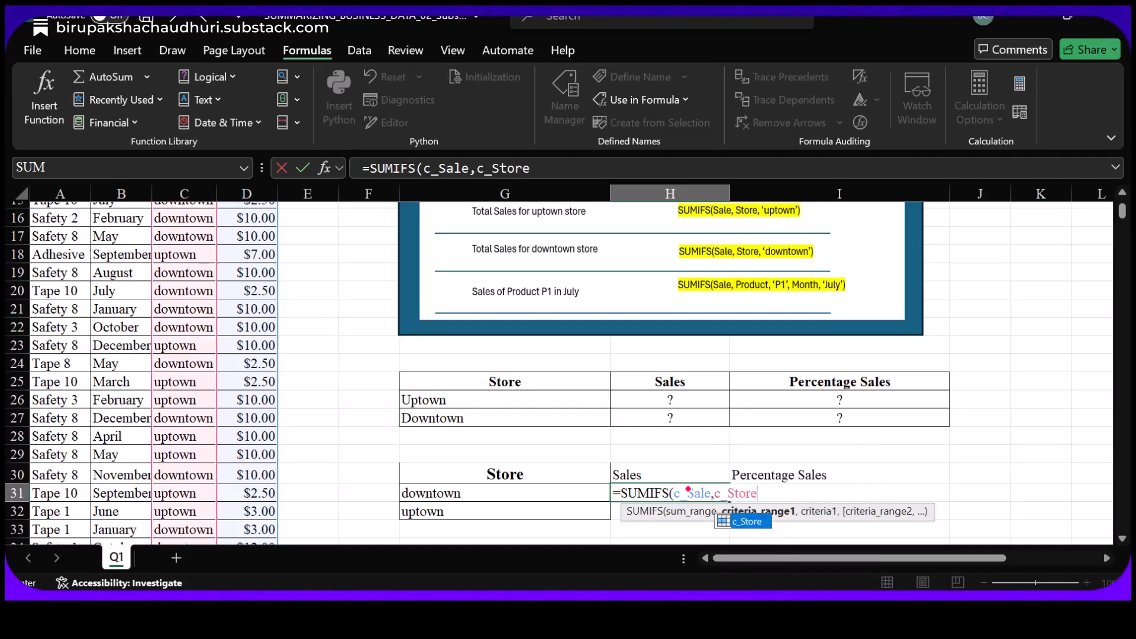
type(",")
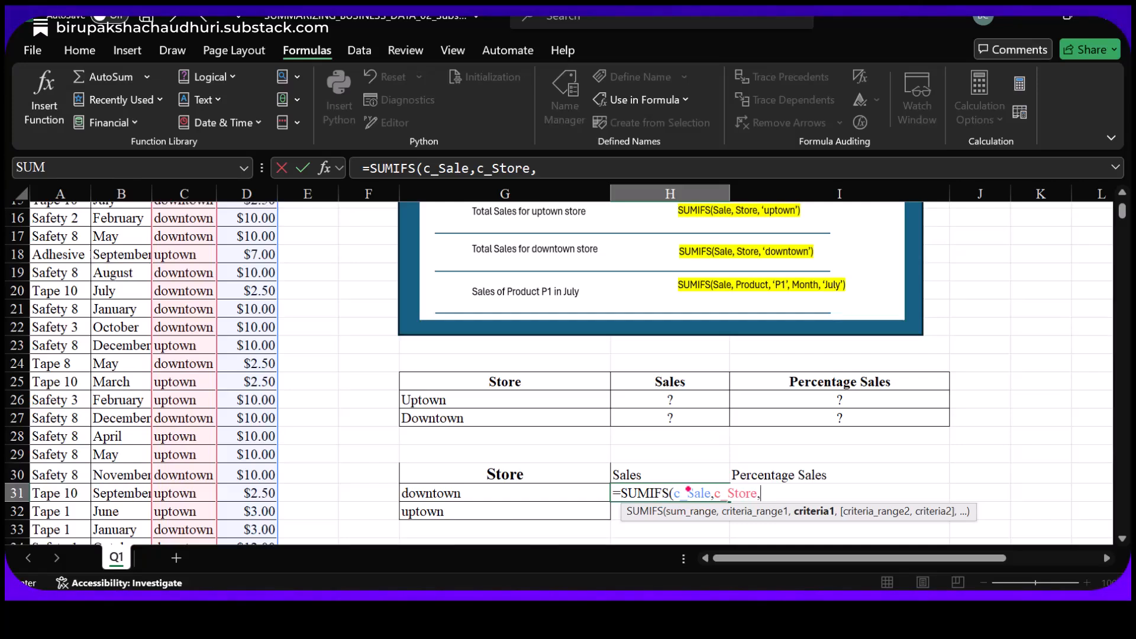
type("v_")
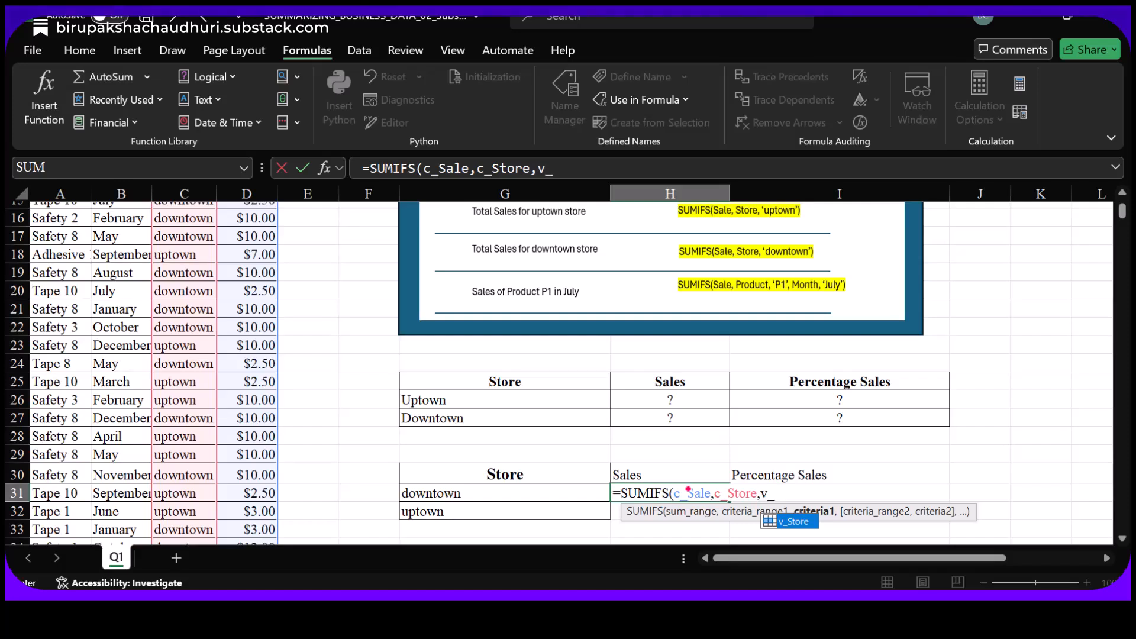
double_click(795, 521)
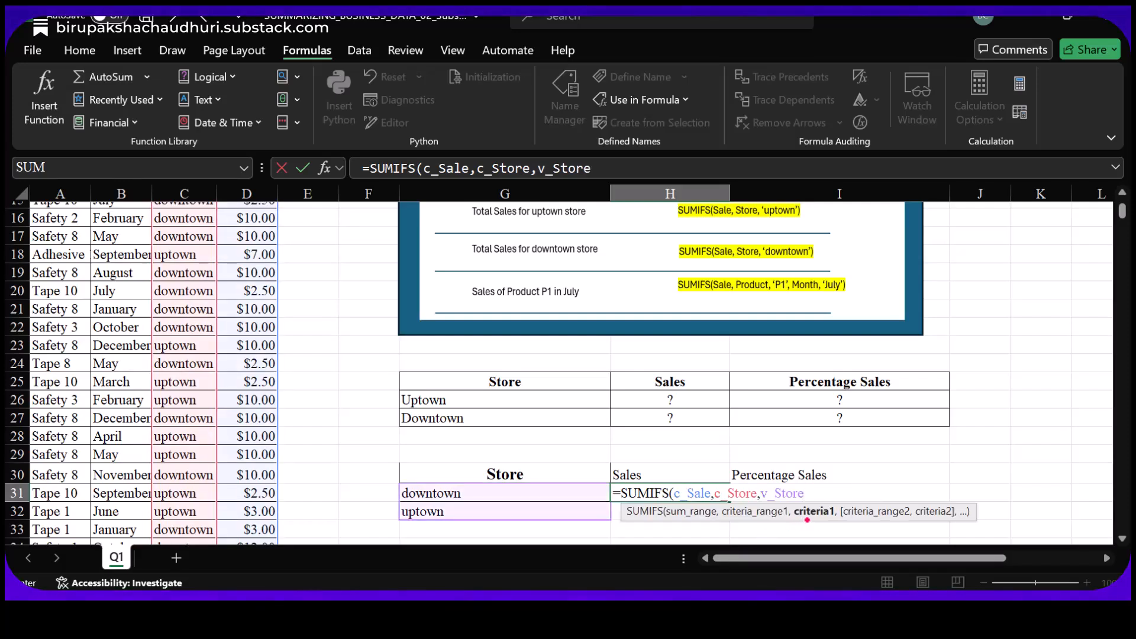
type(")")
key("Return")
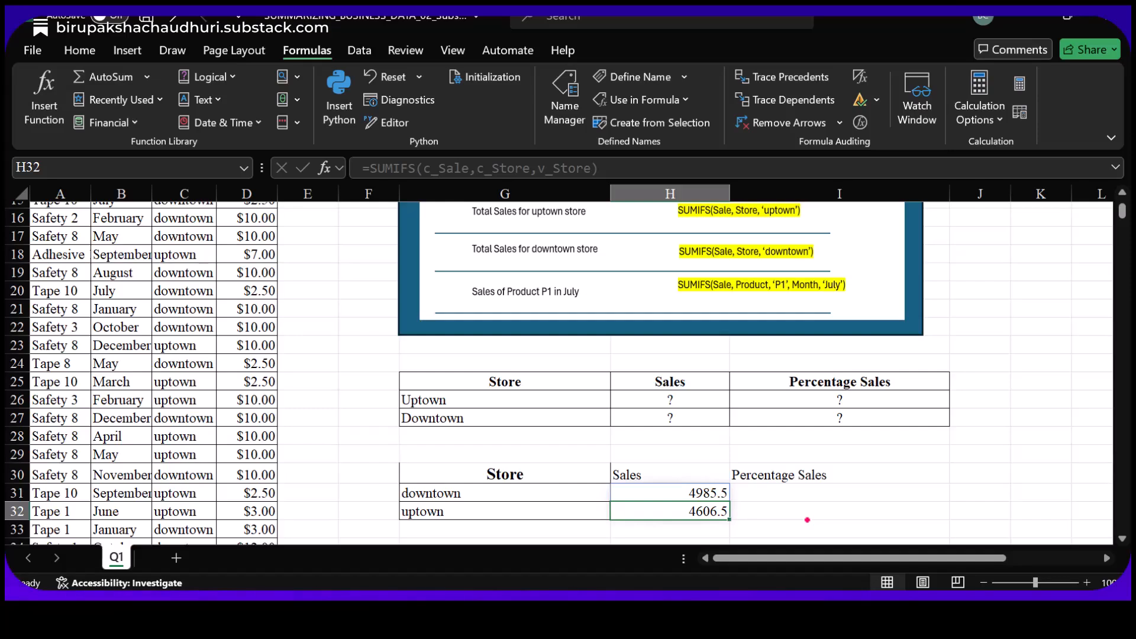
left_click(689, 490)
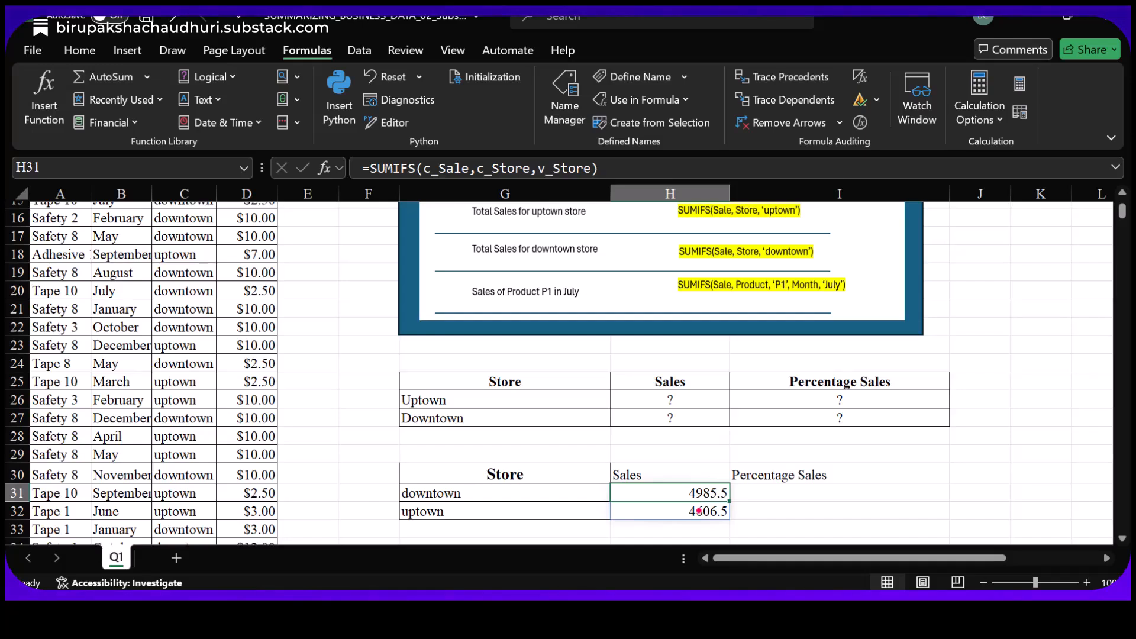
Start a new workbook-scoped name in the Name Manager and call it v_Sales.
left_click(791, 495)
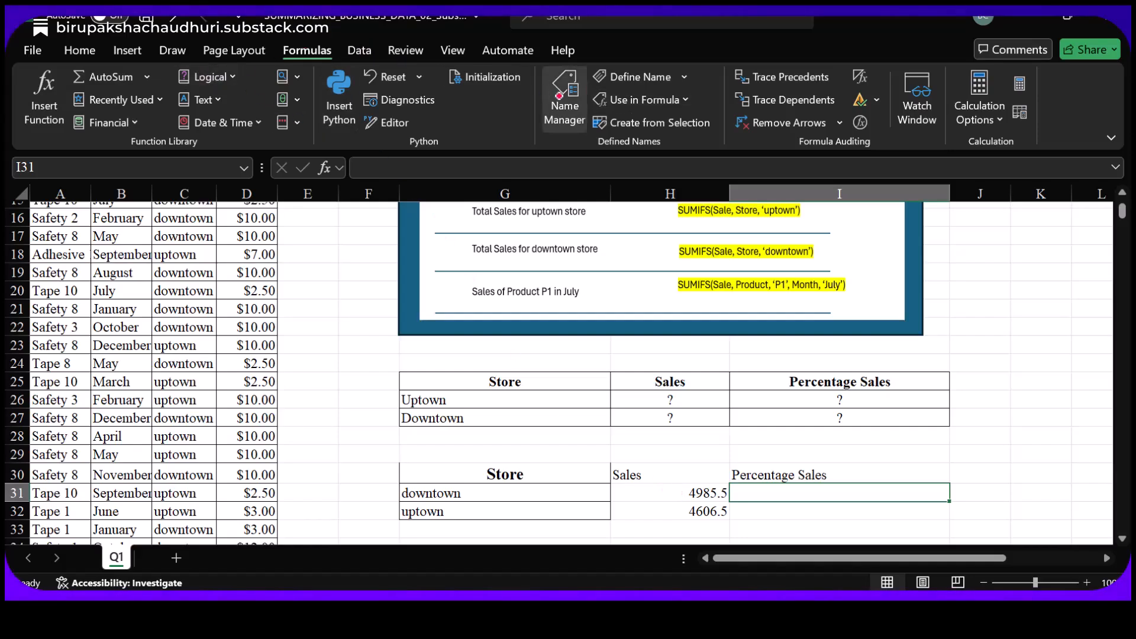
left_click(563, 106)
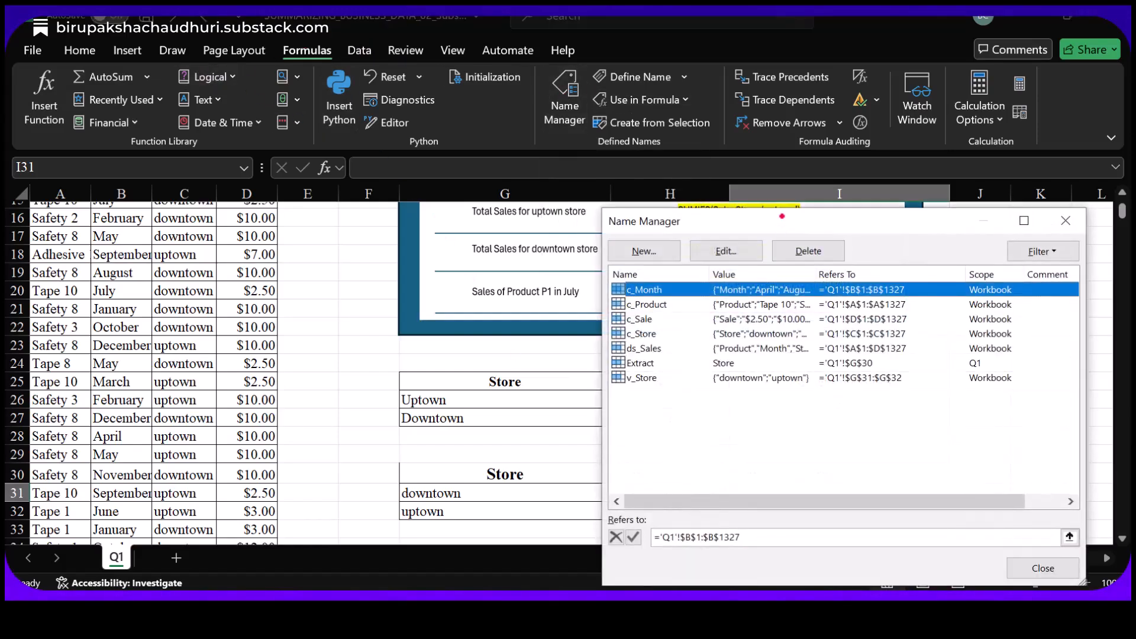
left_click_drag(739, 220, 822, 198)
left_click(763, 242)
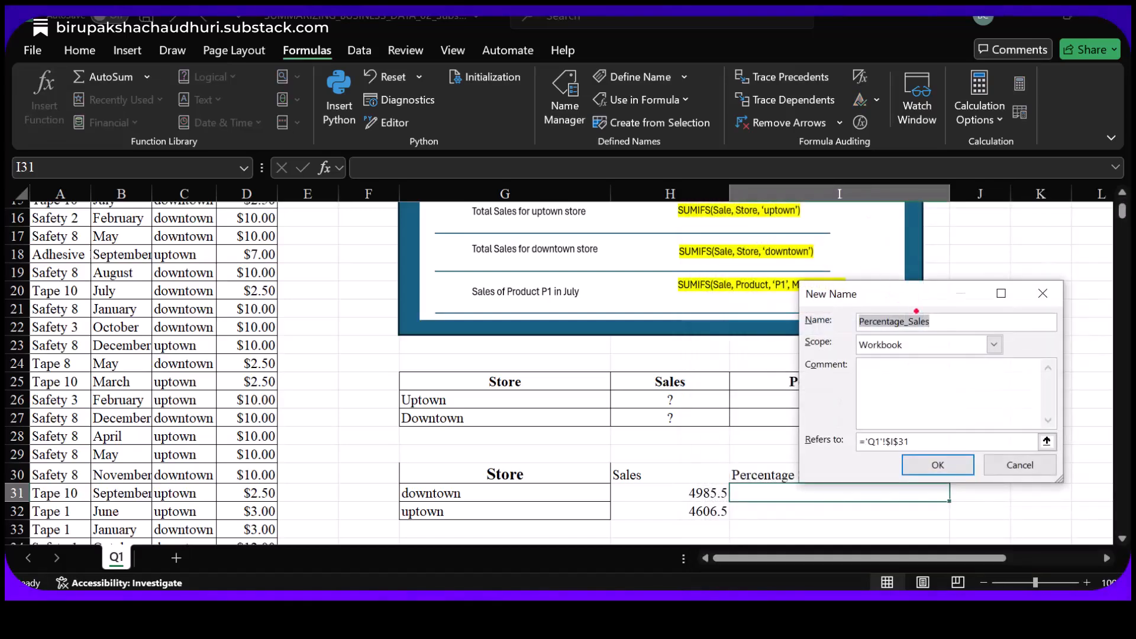
left_click(944, 319)
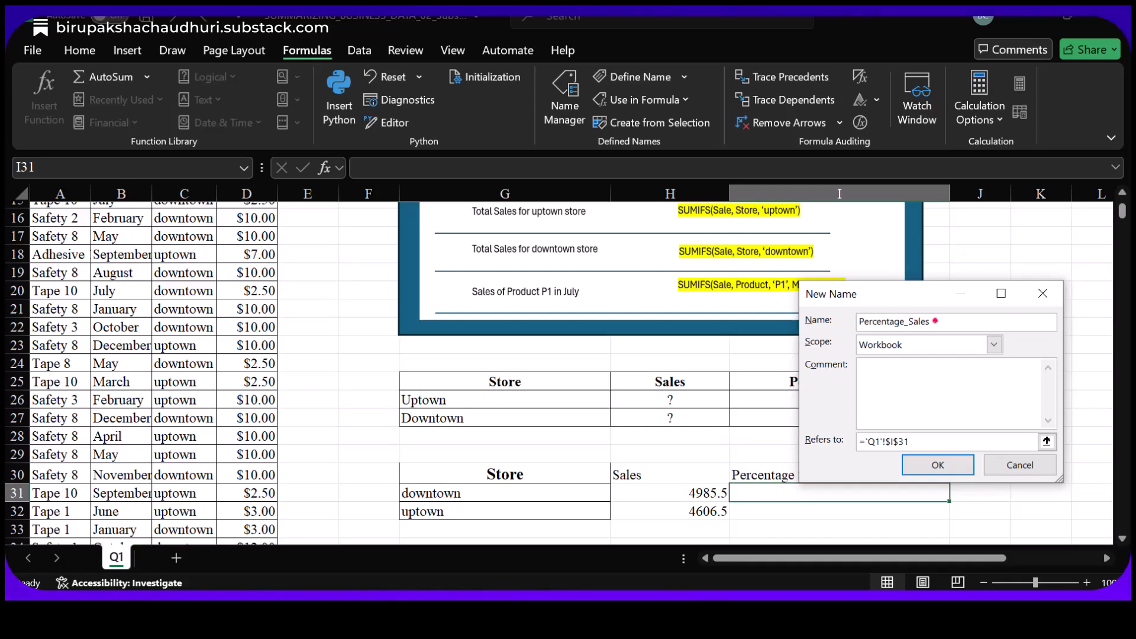
key("BackSpace")
key("BackSpace")
key("BackSpace")
key("BackSpace")
key("BackSpace")
key("BackSpace")
key("BackSpace")
key("BackSpace")
key("BackSpace")
key("BackSpace")
key("BackSpace")
key("BackSpace")
key("BackSpace")
key("BackSpace")
key("BackSpace")
key("BackSpace")
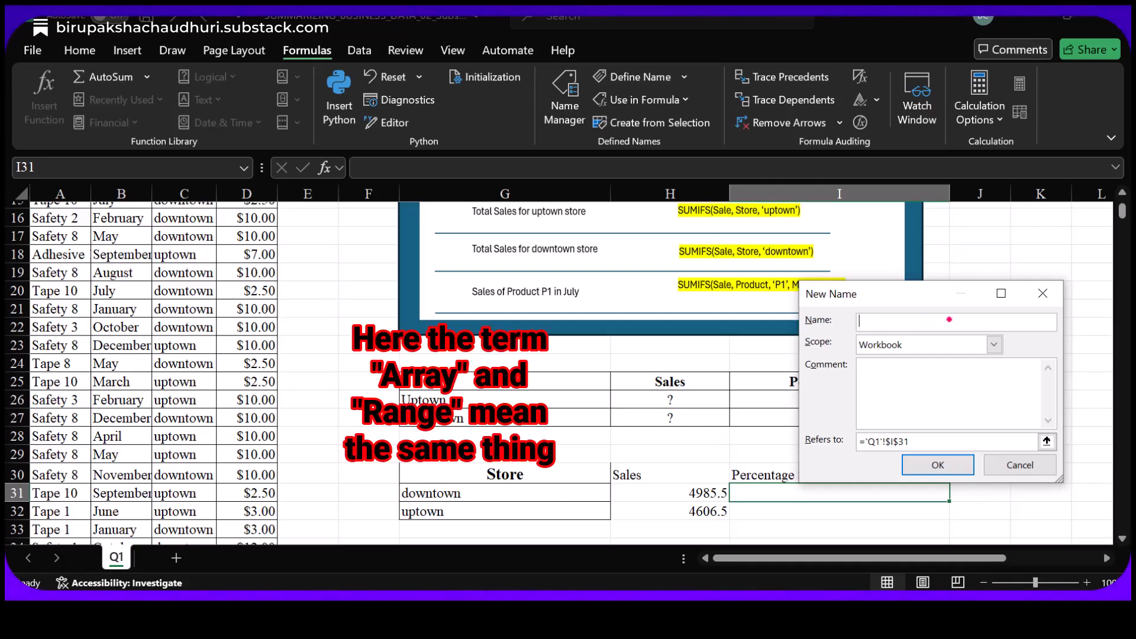
type("v_Sales")
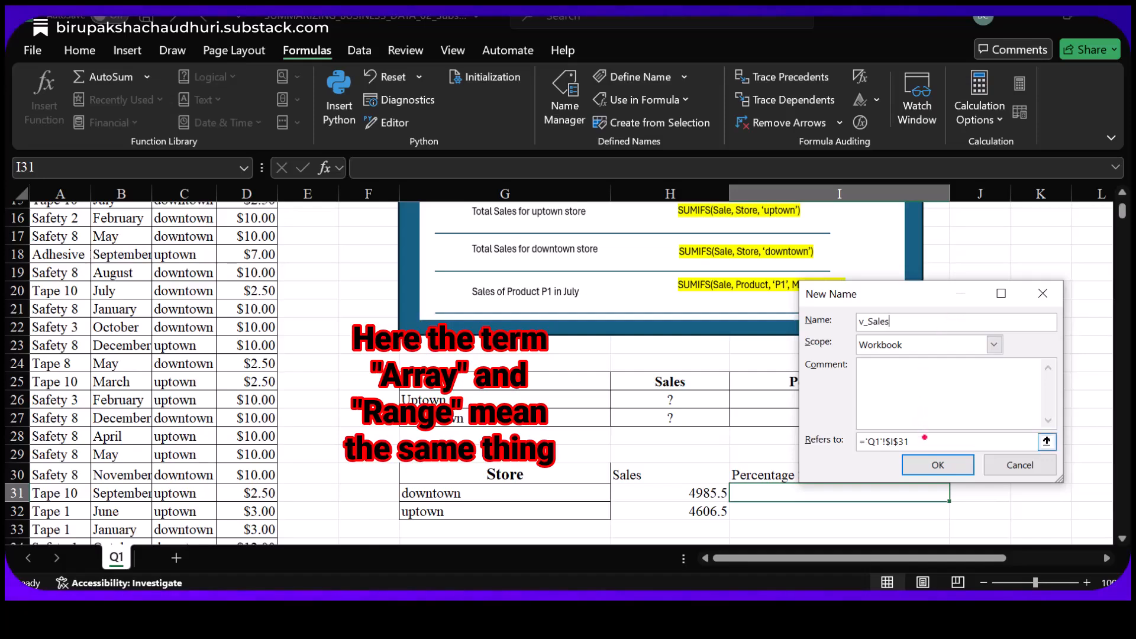
Make v_Sales refer to the store totals, ='Q1'!$H$31:$H$32, save the name and close the Name Manager.
left_click(926, 444)
key("BackSpace")
key("BackSpace")
key("BackSpace")
key("BackSpace")
key("BackSpace")
key("BackSpace")
key("BackSpace")
key("BackSpace")
key("BackSpace")
key("BackSpace")
key("BackSpace")
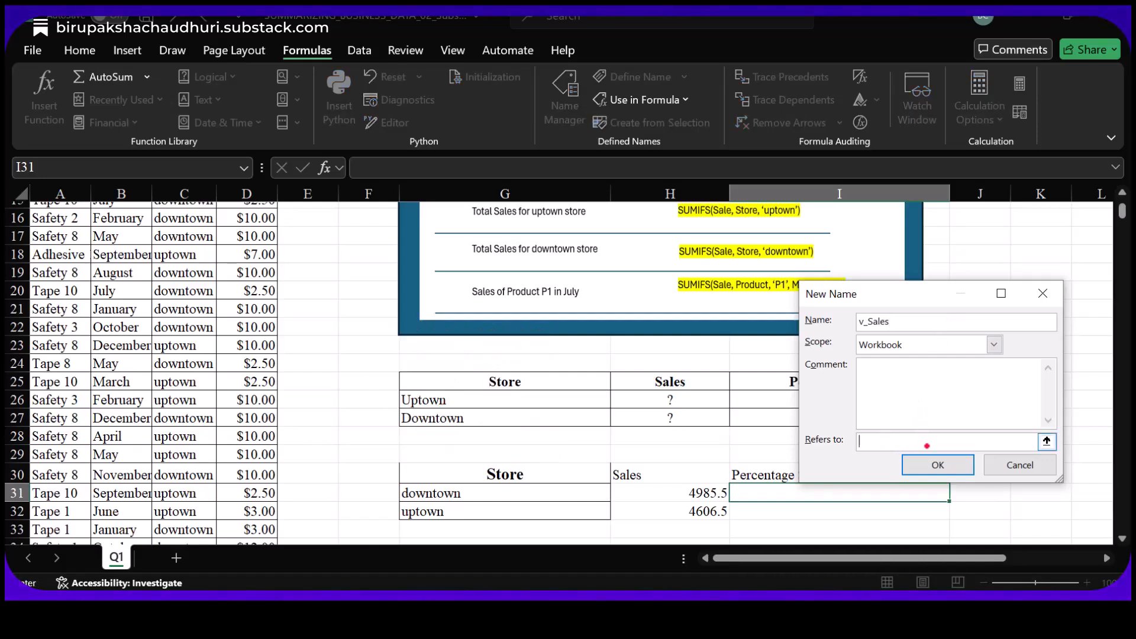
type("=")
left_click(665, 492)
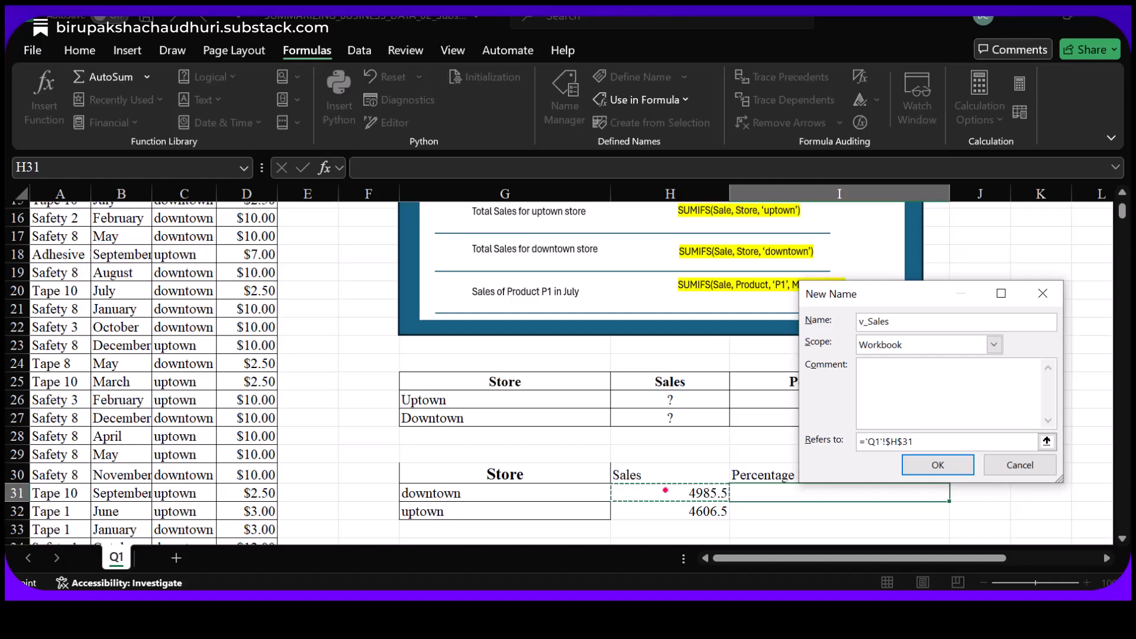
key("shift+Down")
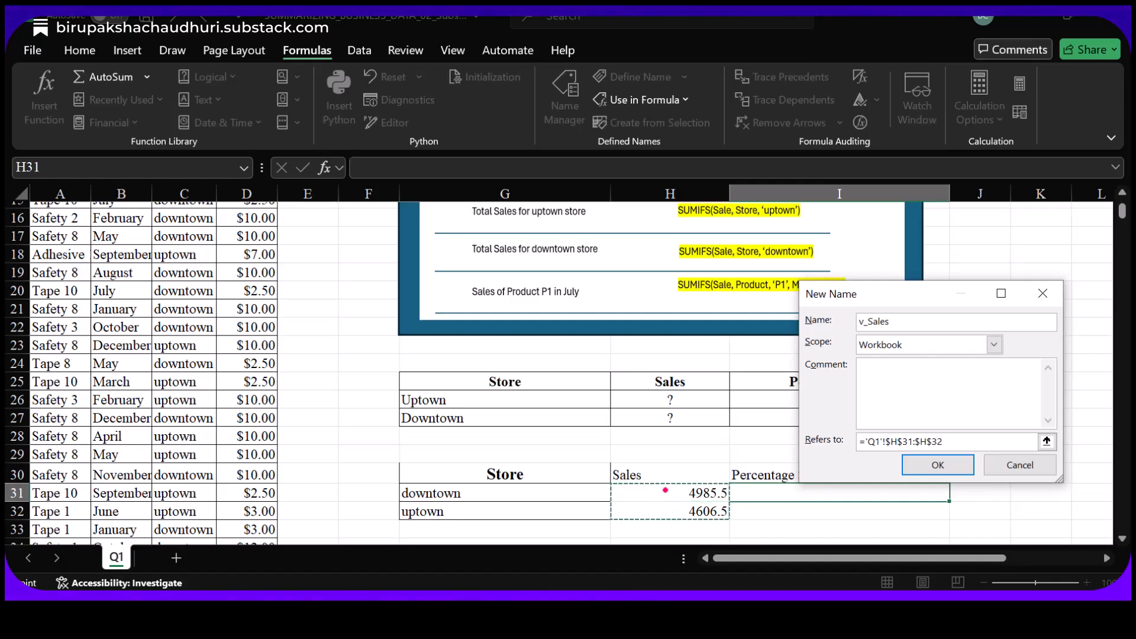
left_click(947, 463)
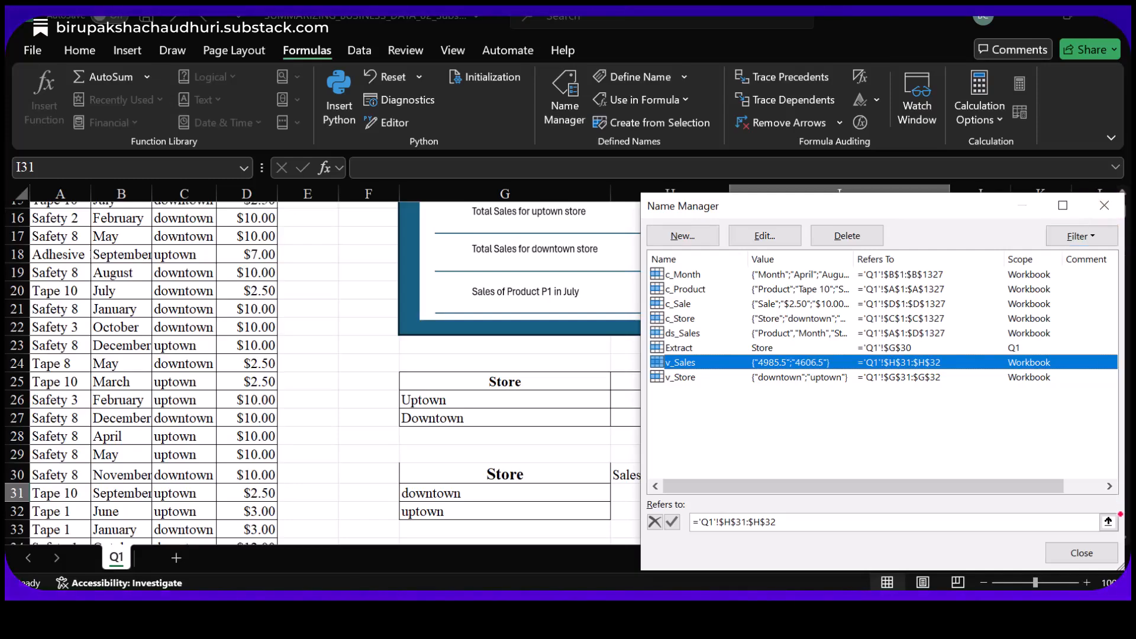
left_click(1081, 552)
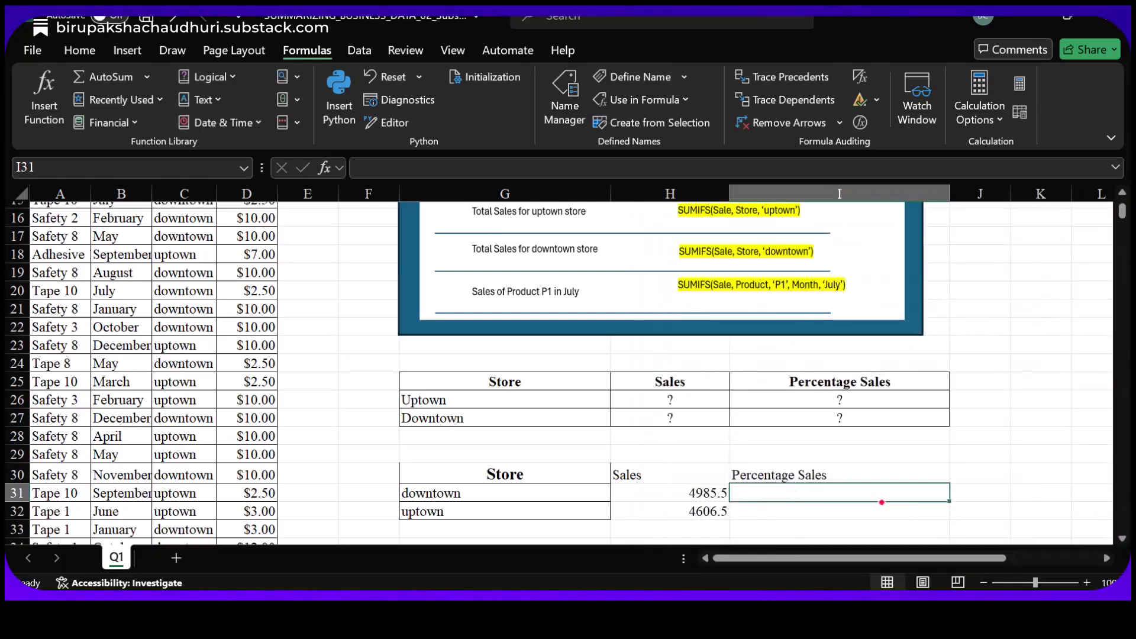
Enter =v_Sales/SUM(v_Sales) in I31 under Percentage Sales and select the resulting cells I31:I32.
type("=")
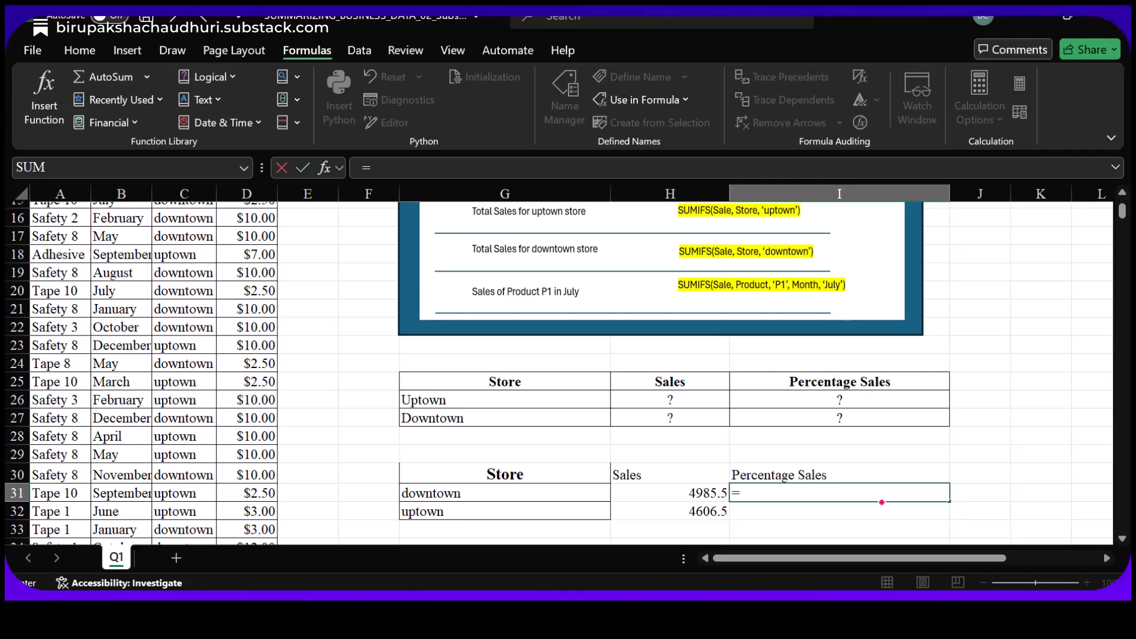
type("v_")
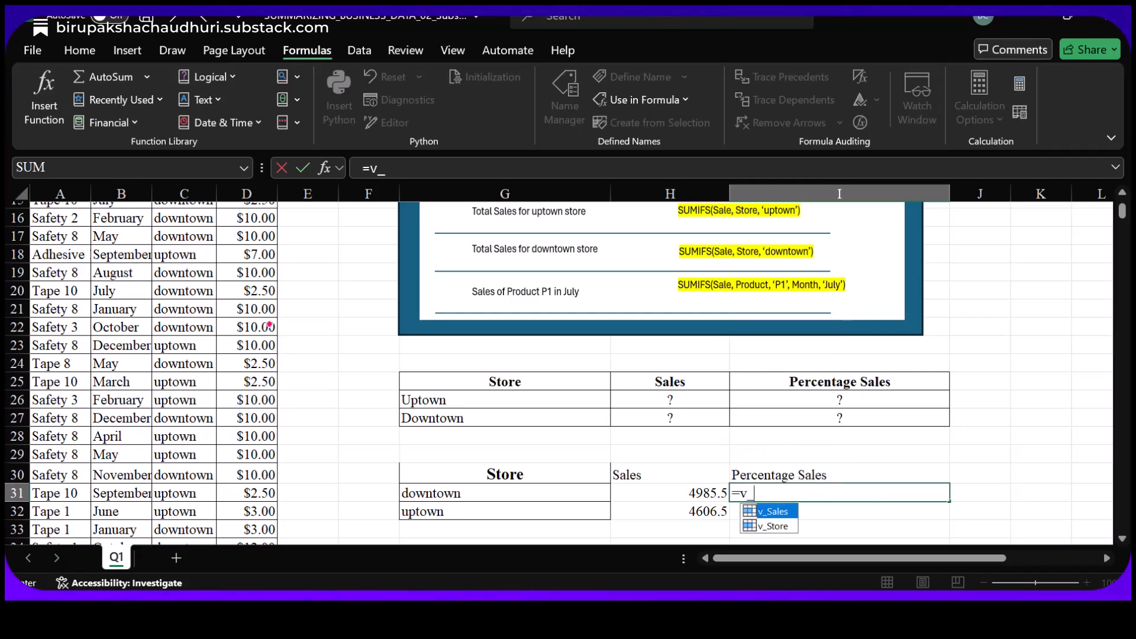
key("Tab")
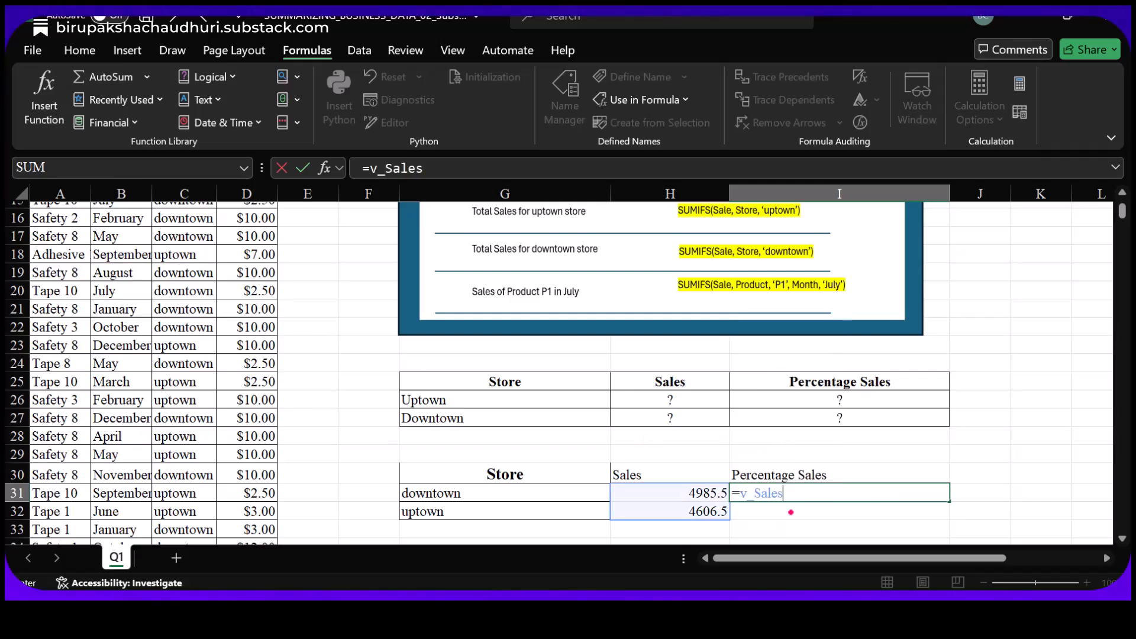
type("/Sum(")
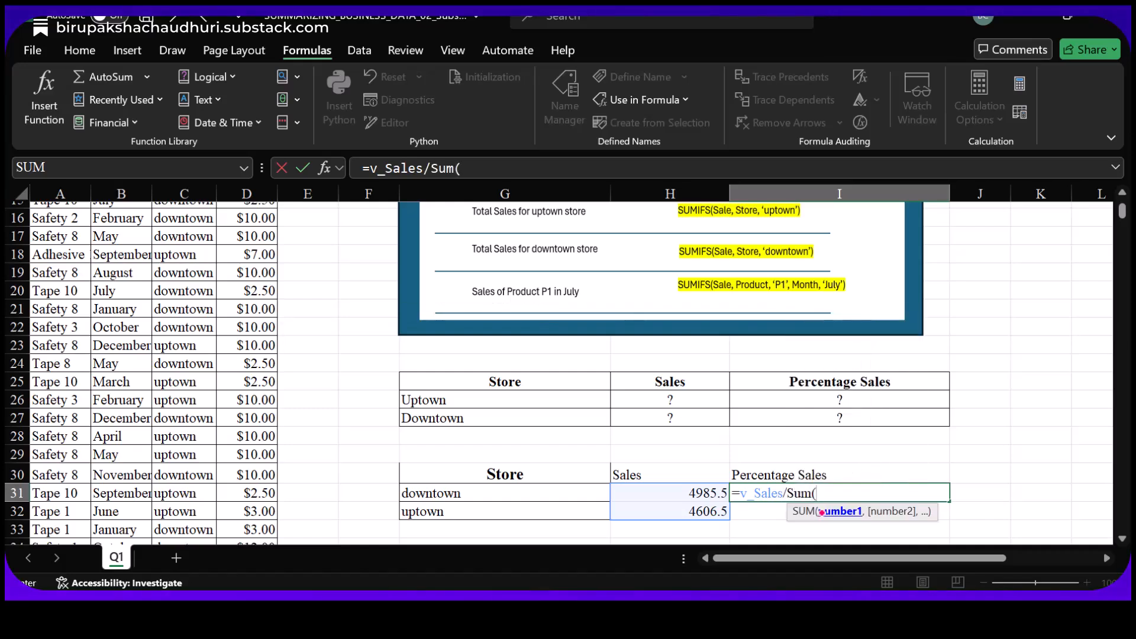
type("v_Sales")
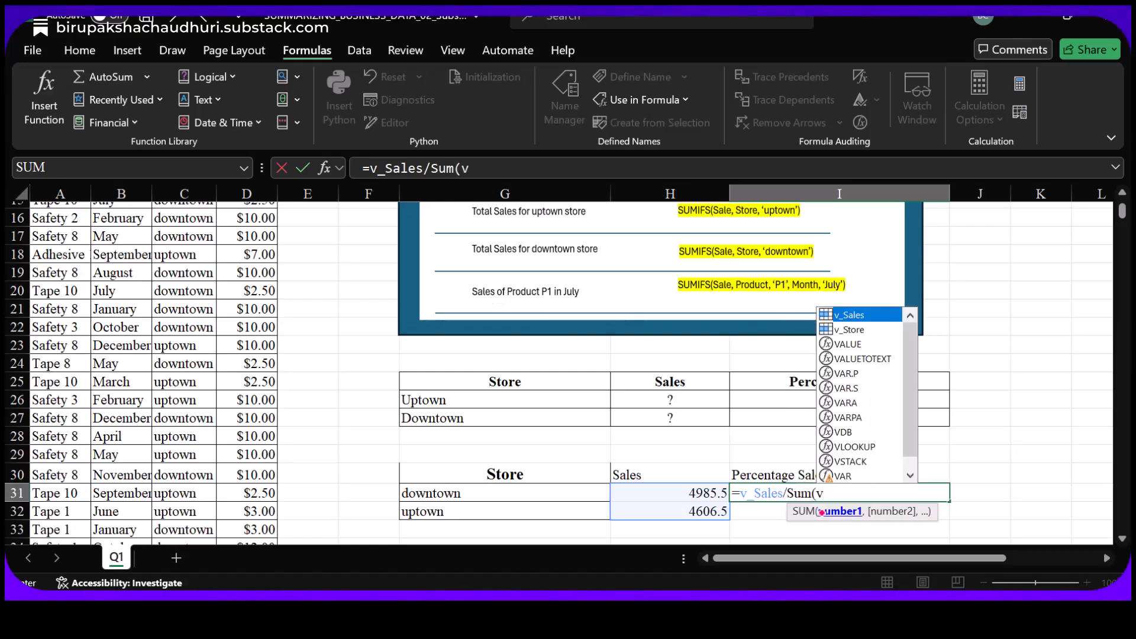
key("Return")
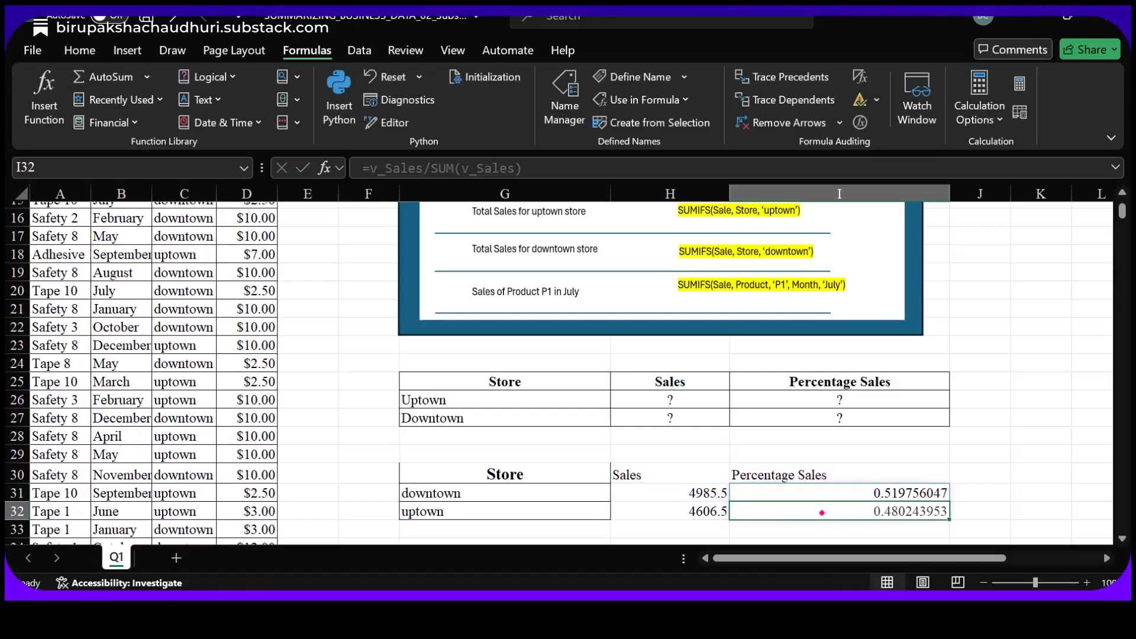
left_click_drag(806, 496, 811, 509)
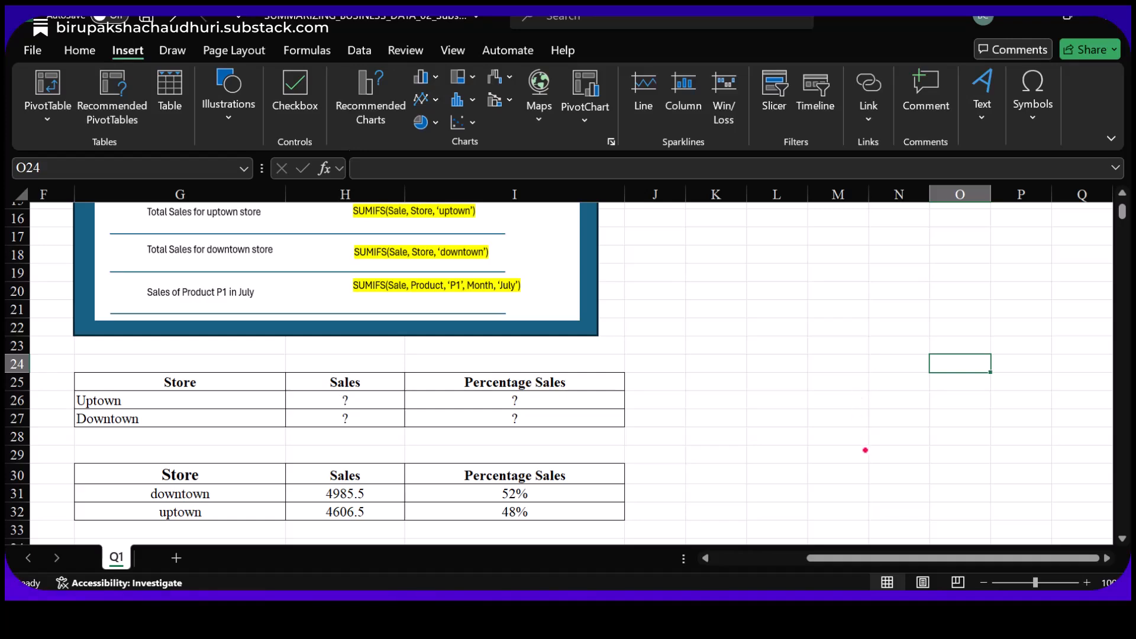
Insert a PivotTable based on the range ds_Sales at cell M29 of the existing Q1 worksheet.
left_click(862, 450)
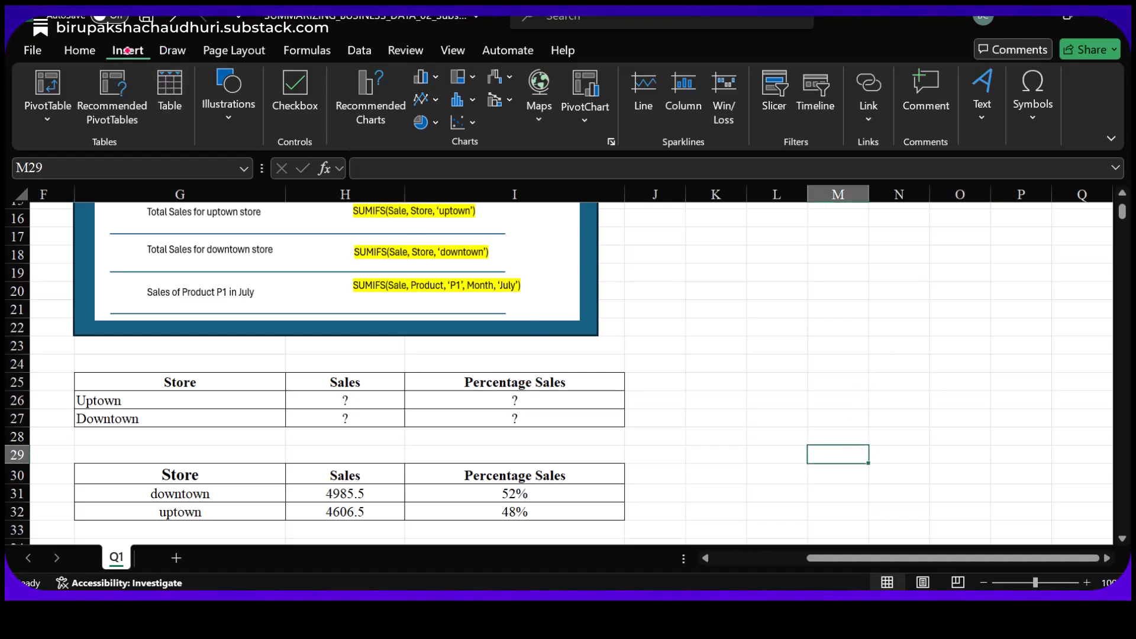
left_click(172, 50)
left_click(127, 50)
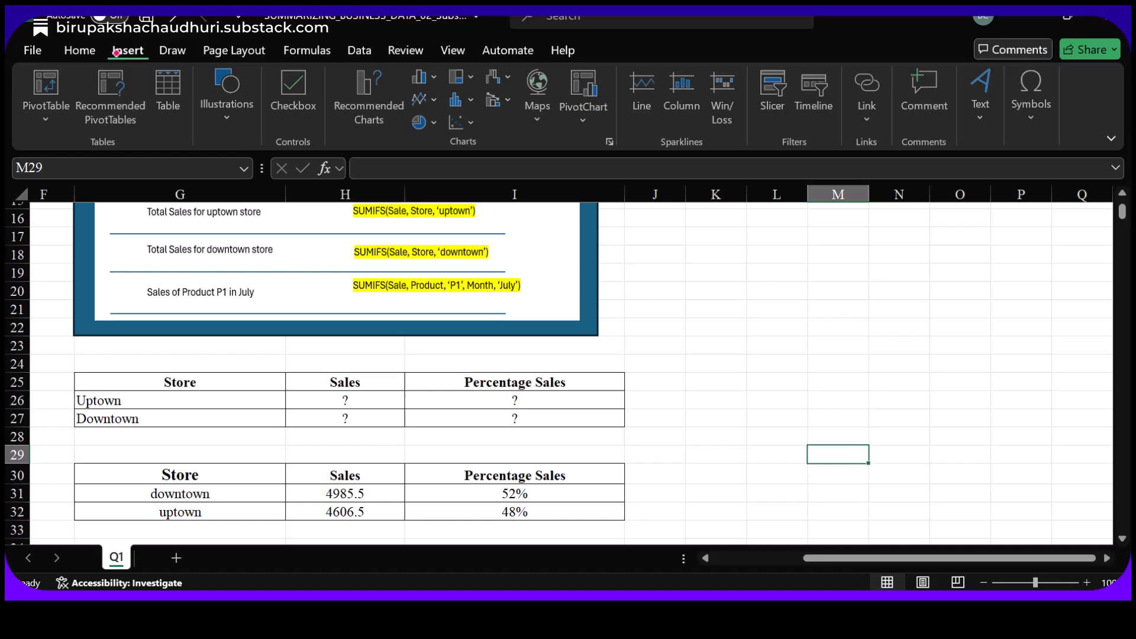
left_click(49, 120)
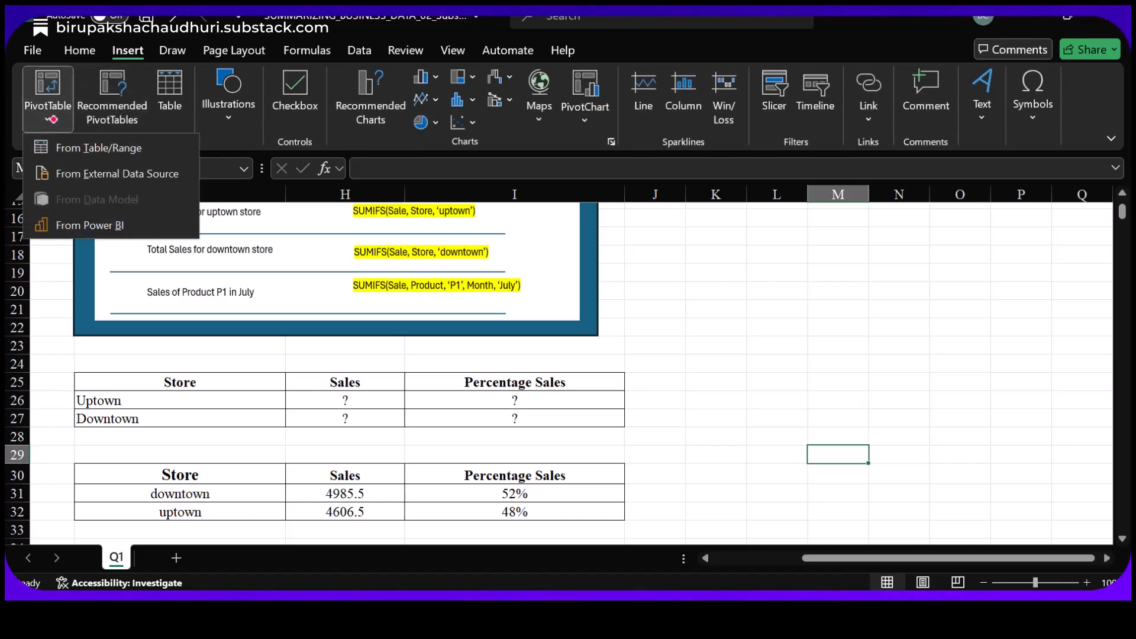
left_click(83, 150)
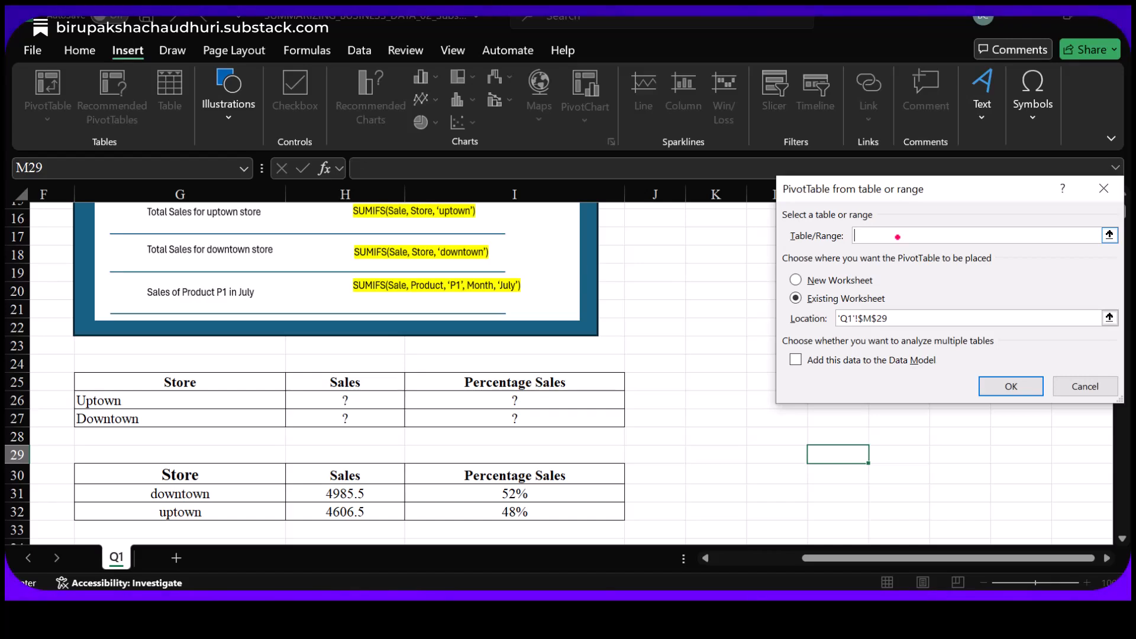
type("ds")
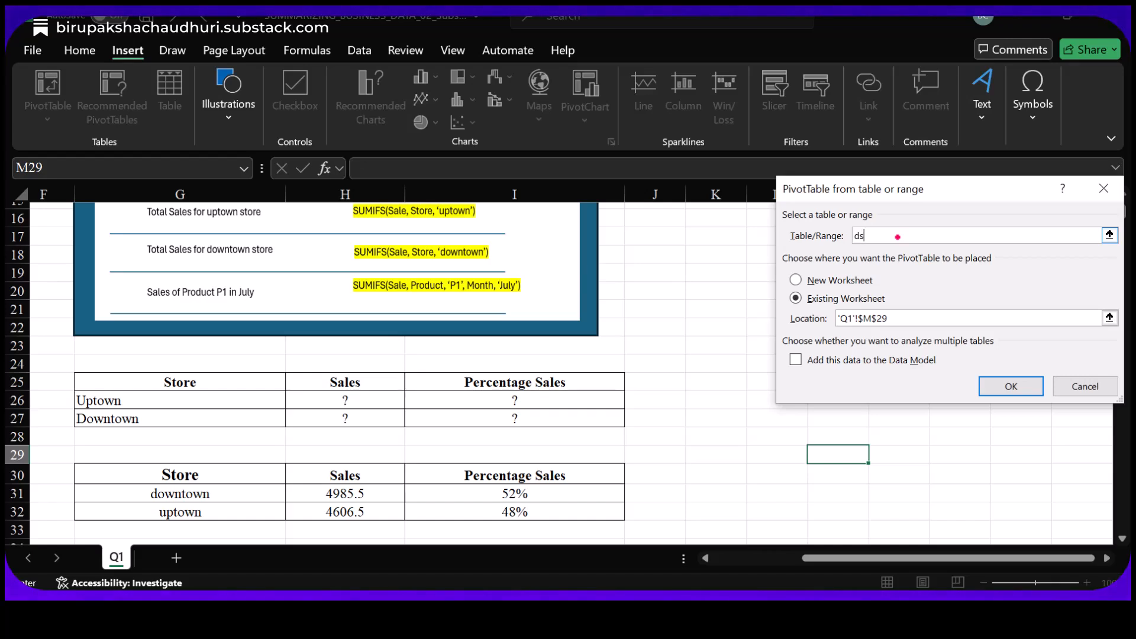
type("_Sales")
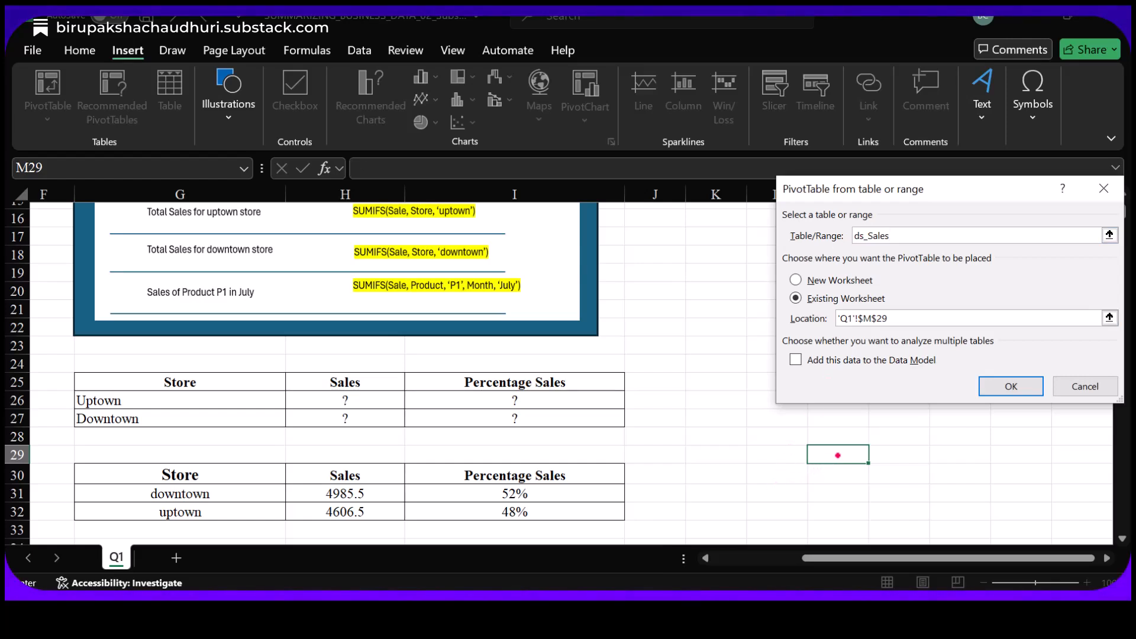
left_click(897, 313)
left_click(1014, 387)
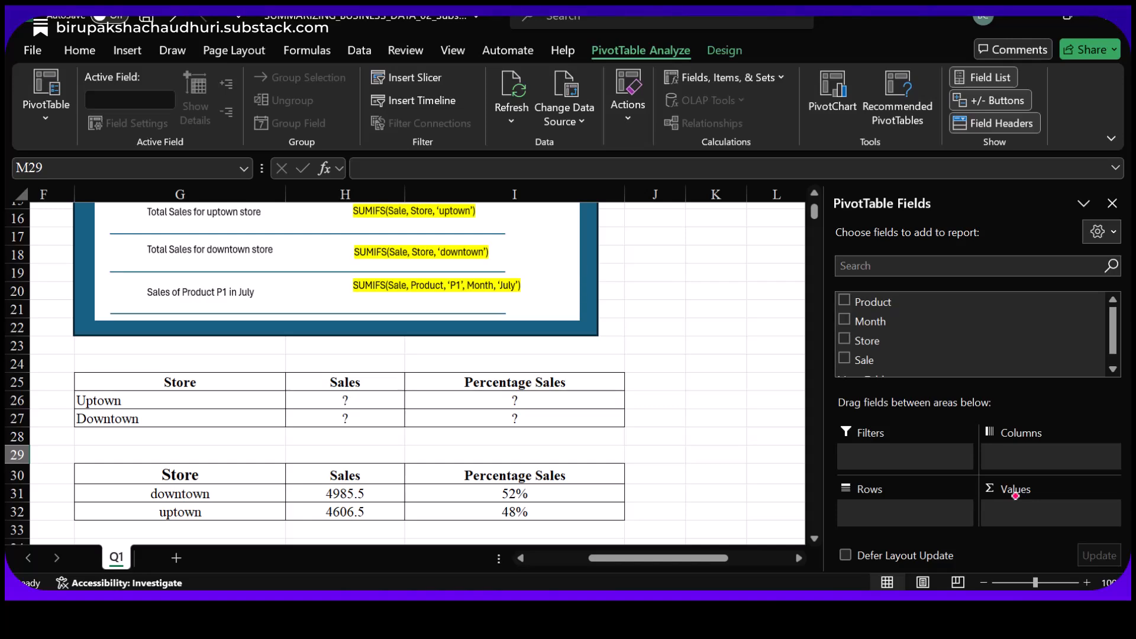
Put Store in the PivotTable's rows and Sale in its values, and close the field list.
left_click(1114, 368)
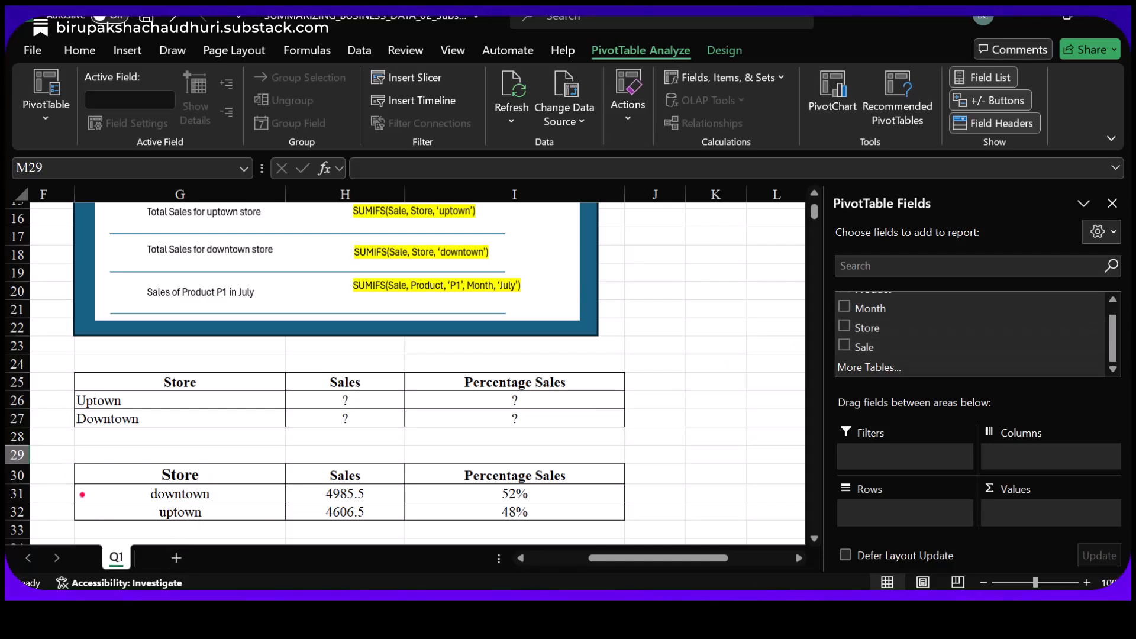
left_click(845, 326)
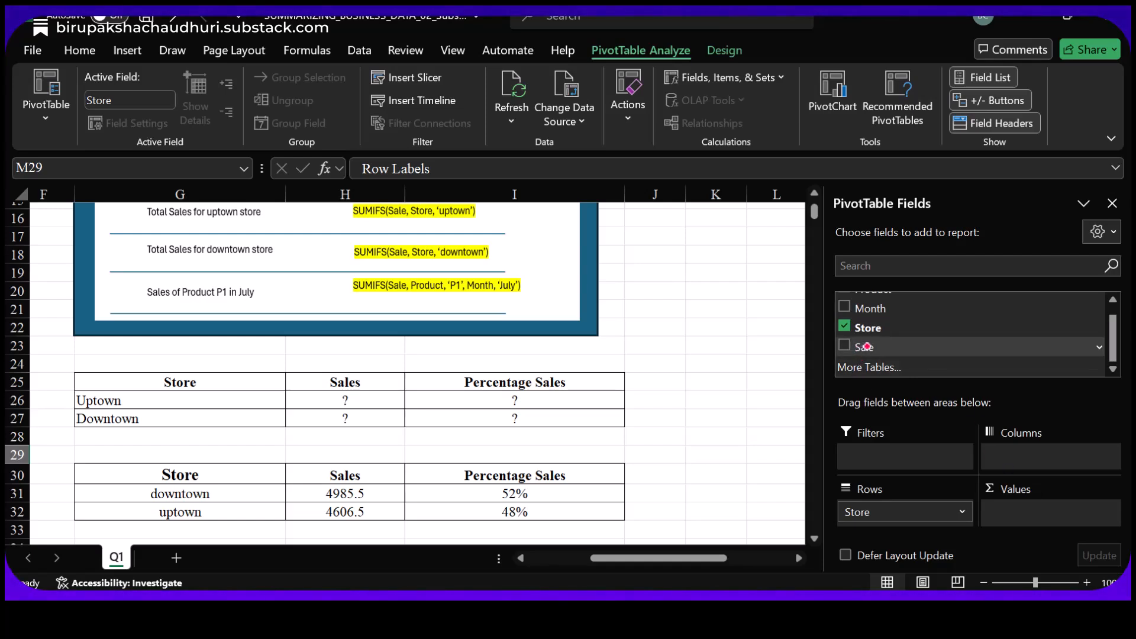
left_click_drag(867, 346, 1029, 512)
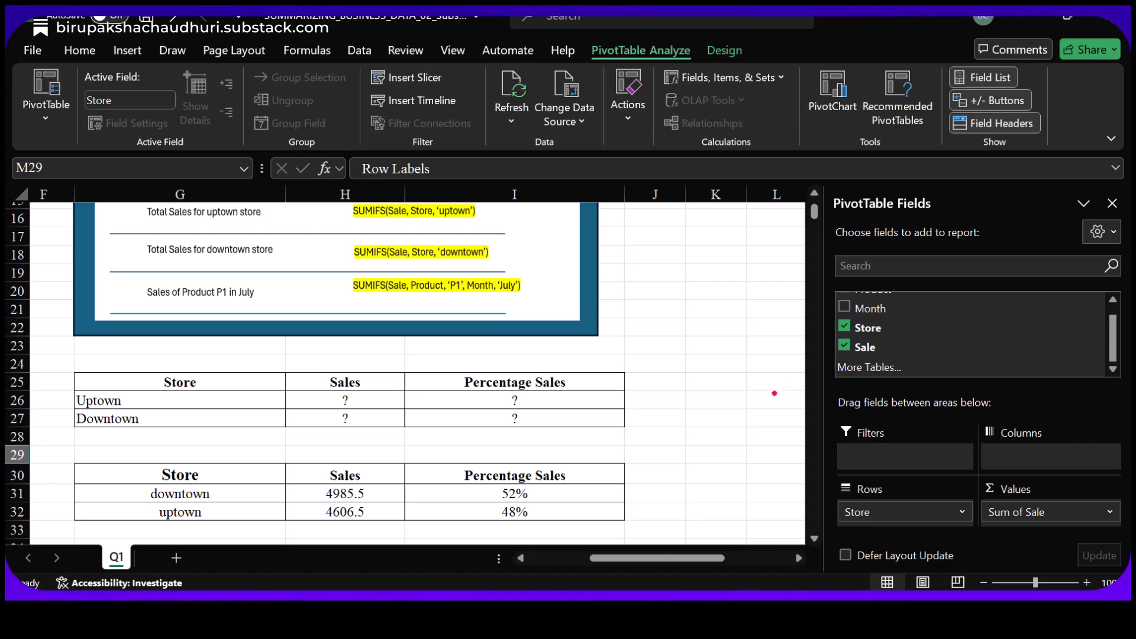
scroll(774, 393, "down", 2)
left_click(1112, 203)
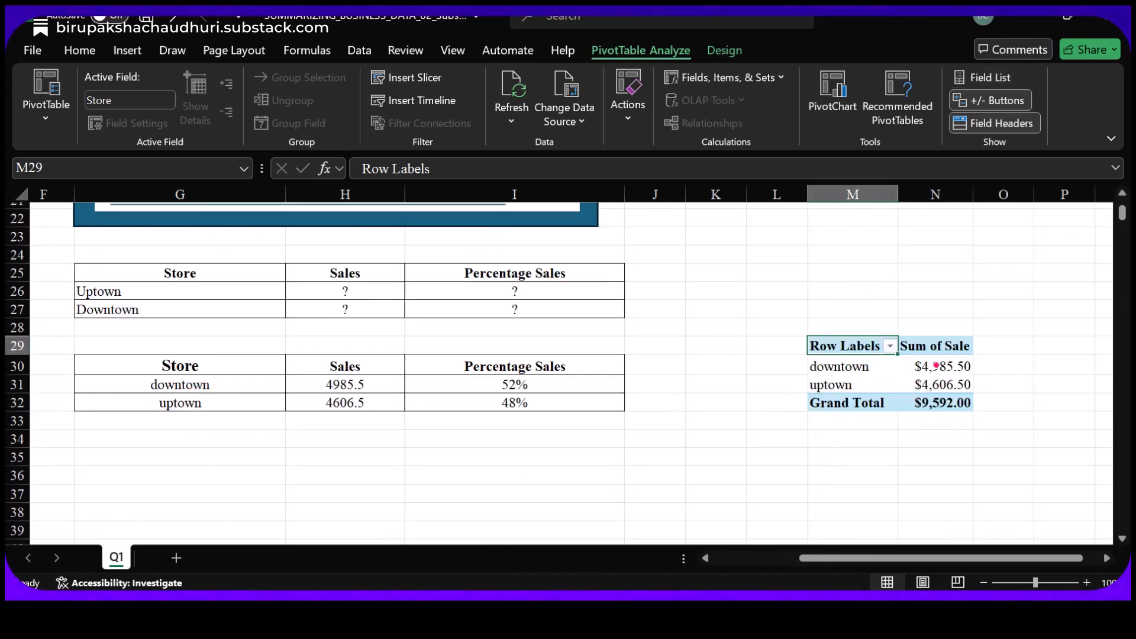
Show the PivotTable's field list again and add Sale to the values a second time.
mouse_move(942, 365)
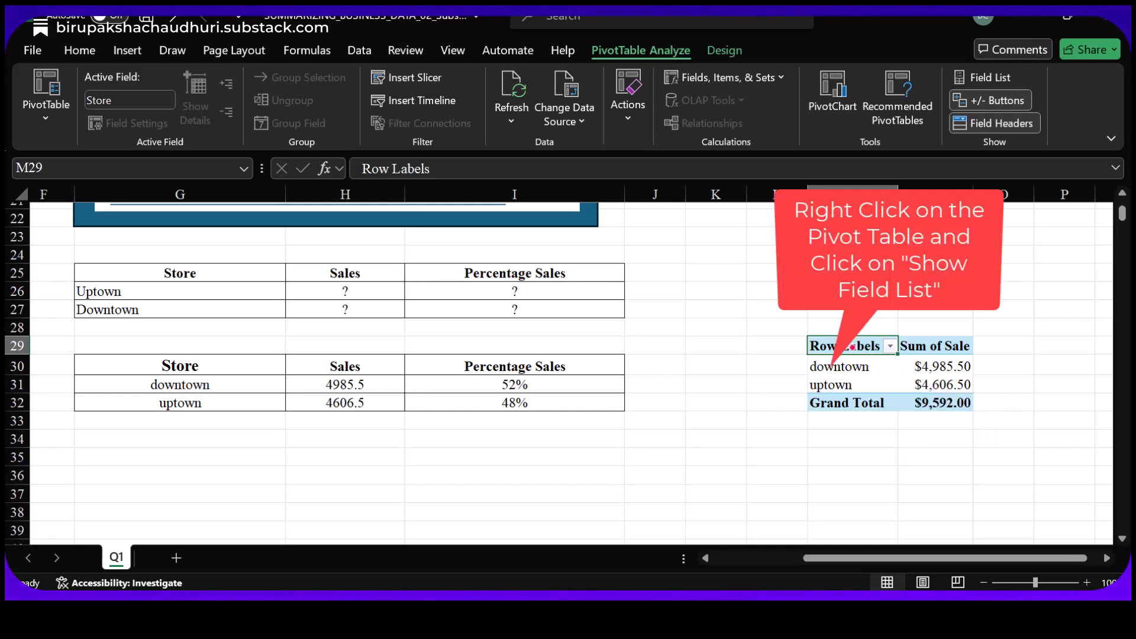
right_click(852, 347)
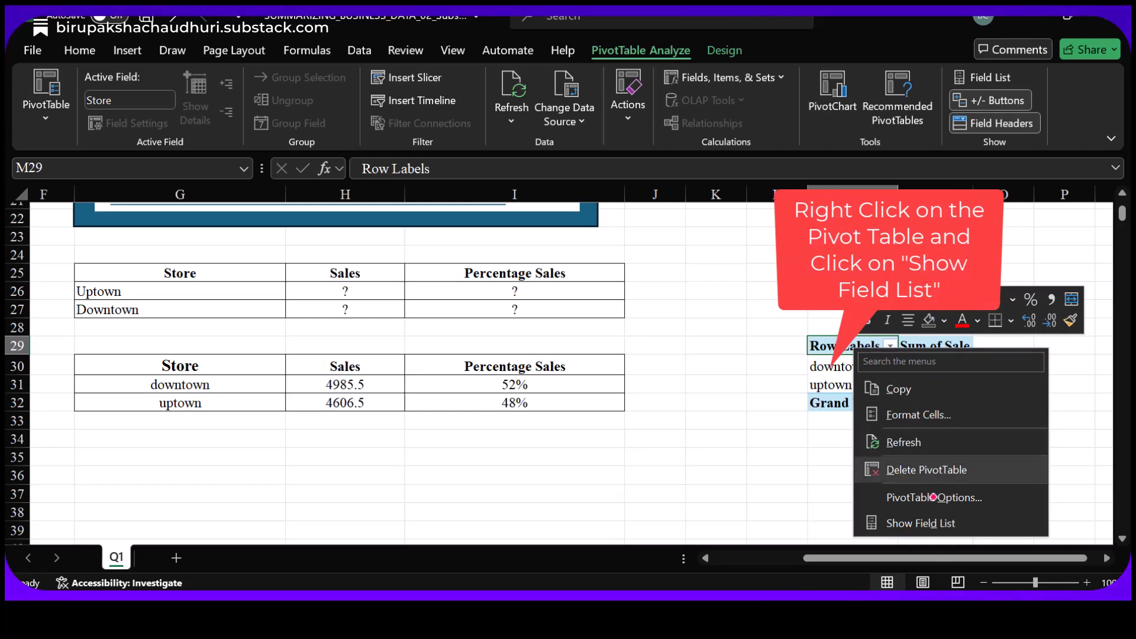
left_click(923, 524)
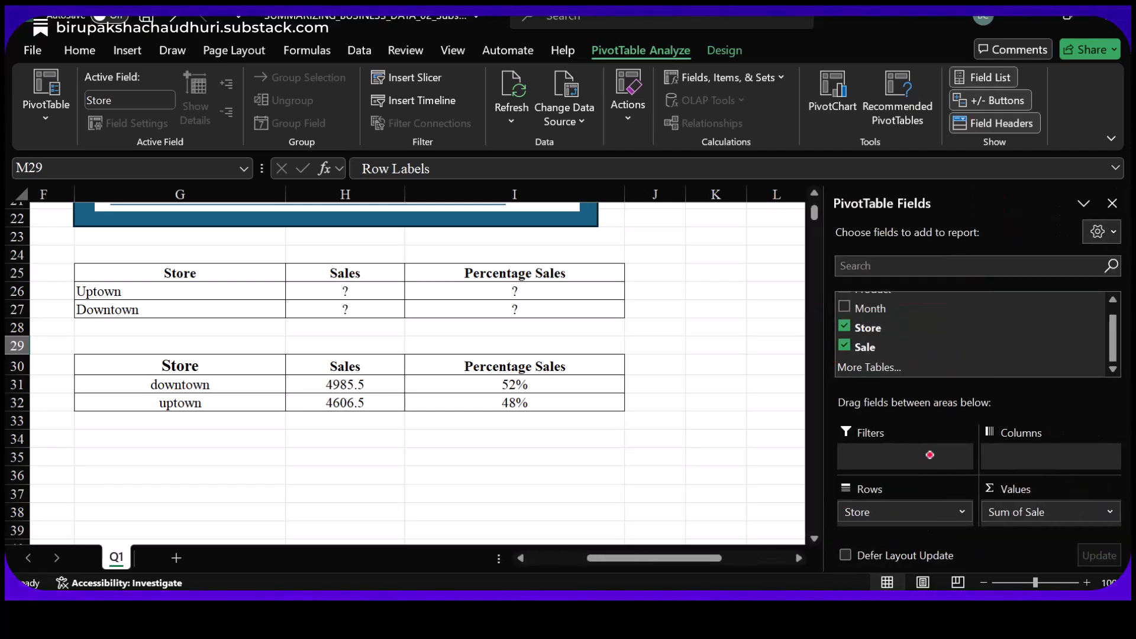
left_click_drag(860, 347, 1018, 523)
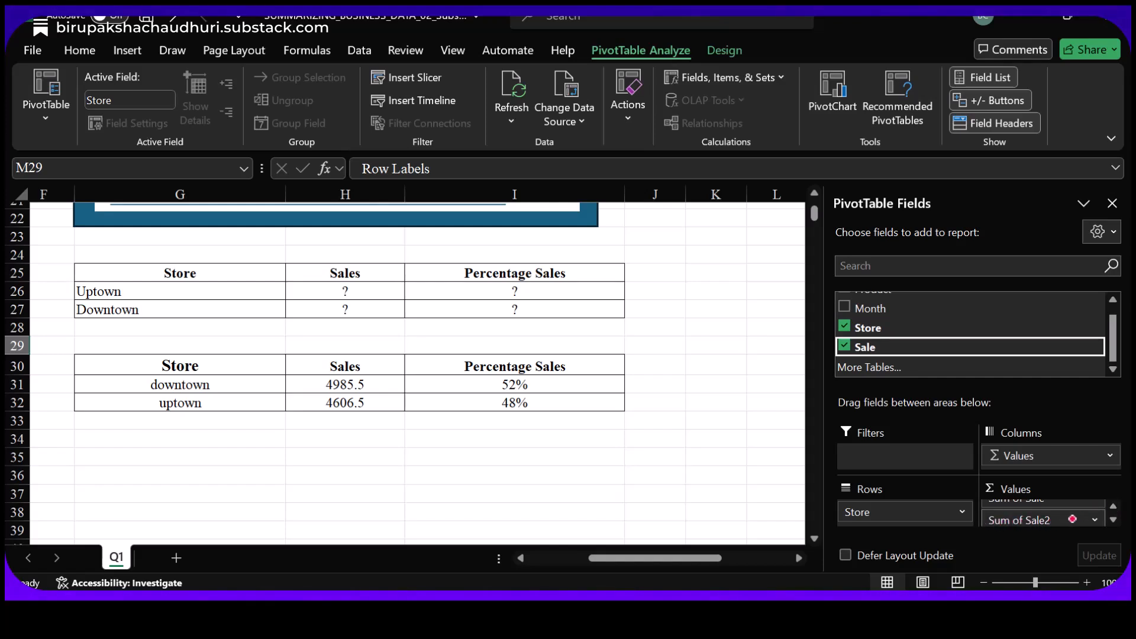
Show the second Sale value field as % of Column Total and close the field list.
left_click(1072, 519)
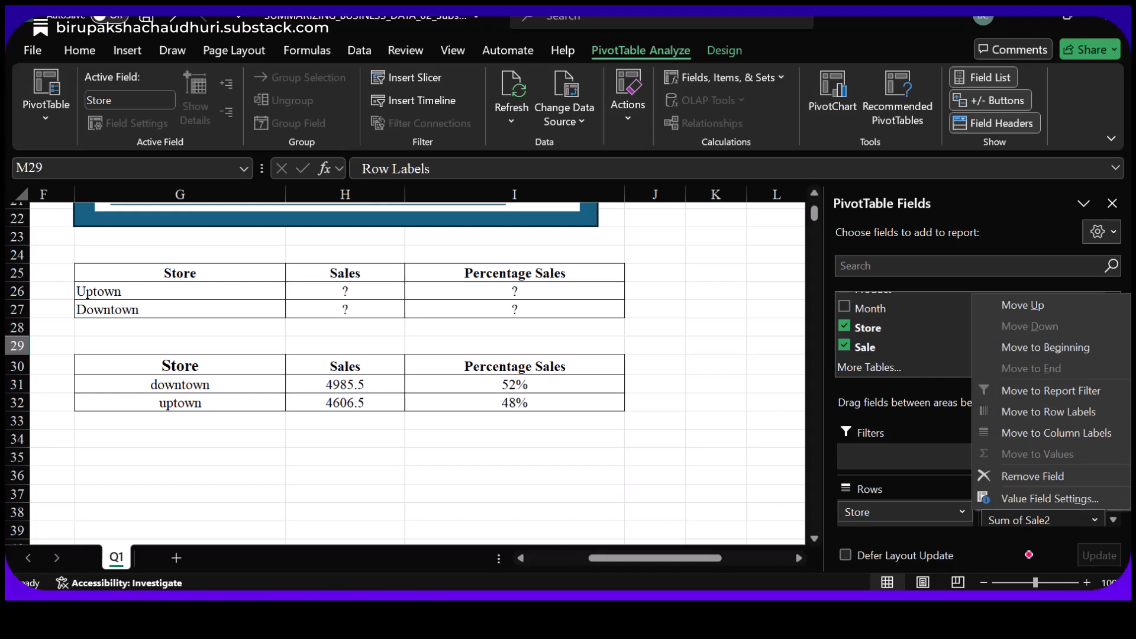
left_click(1036, 555)
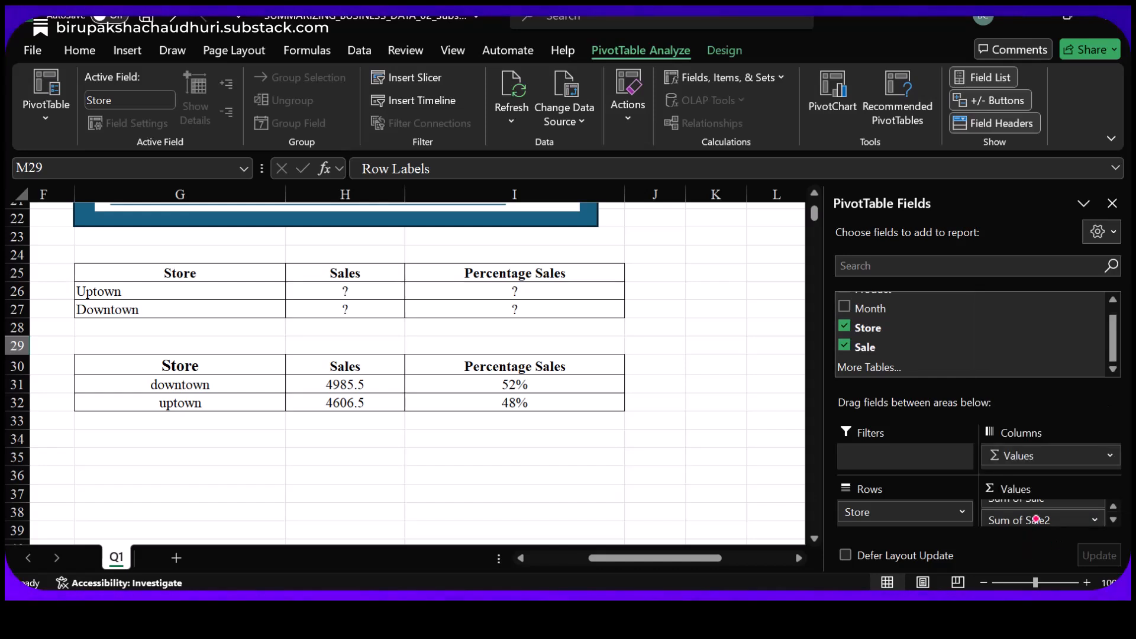
left_click(1035, 519)
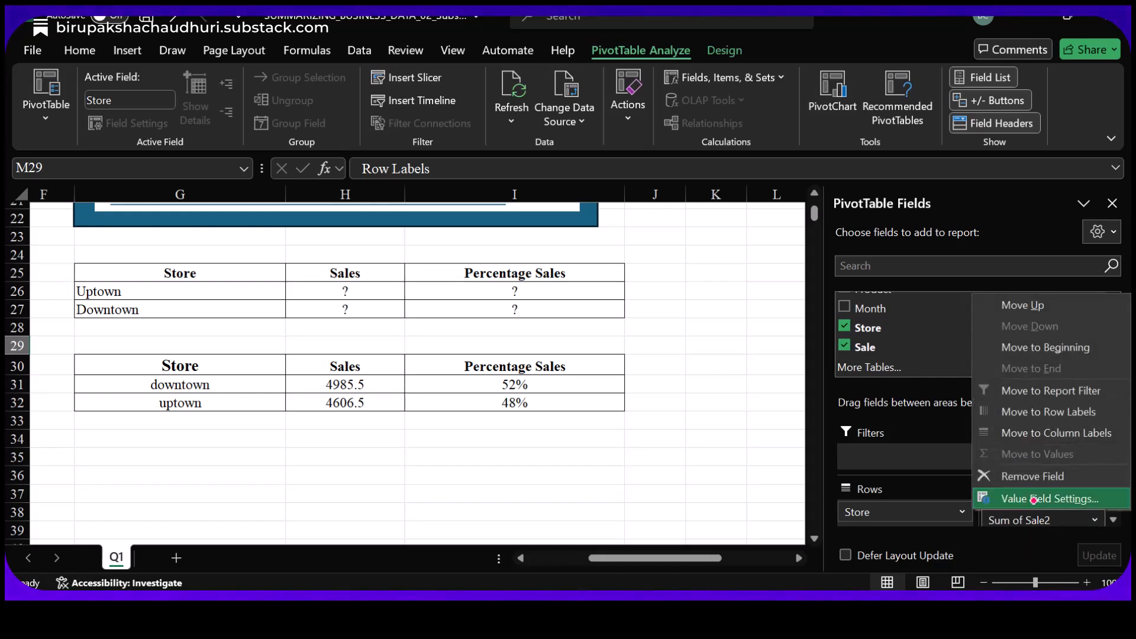
left_click(1033, 499)
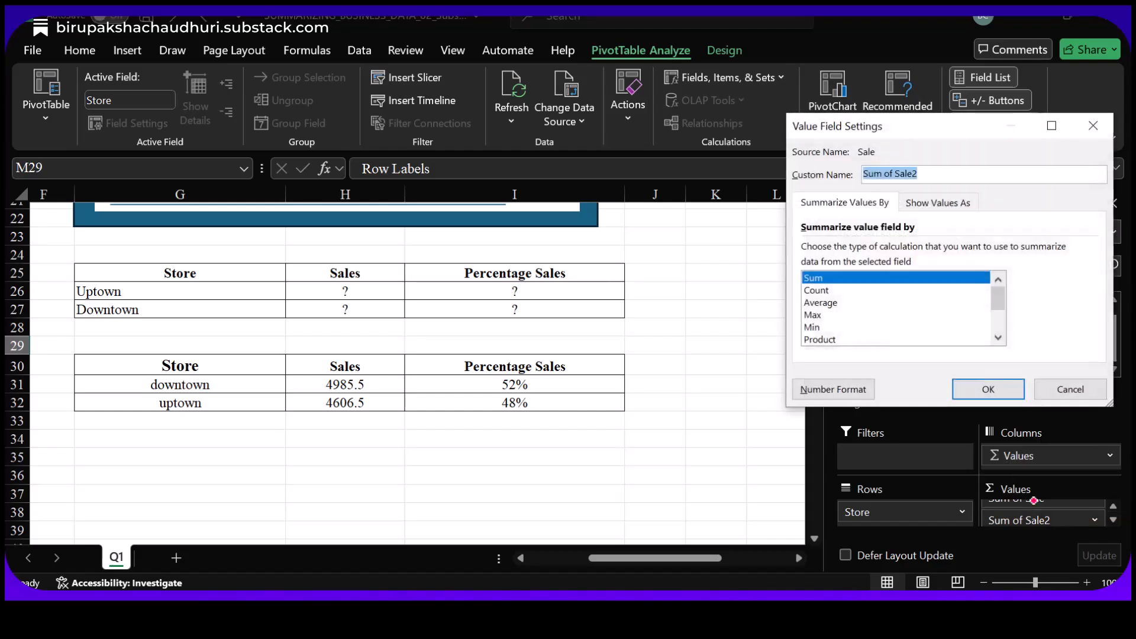
left_click(923, 205)
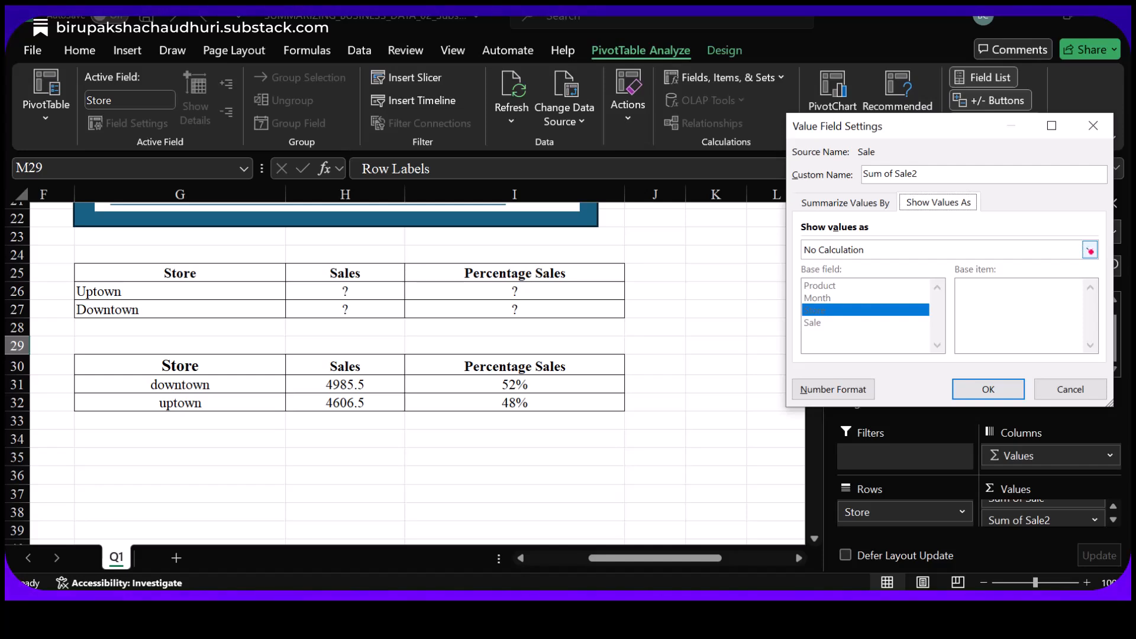
left_click(1090, 250)
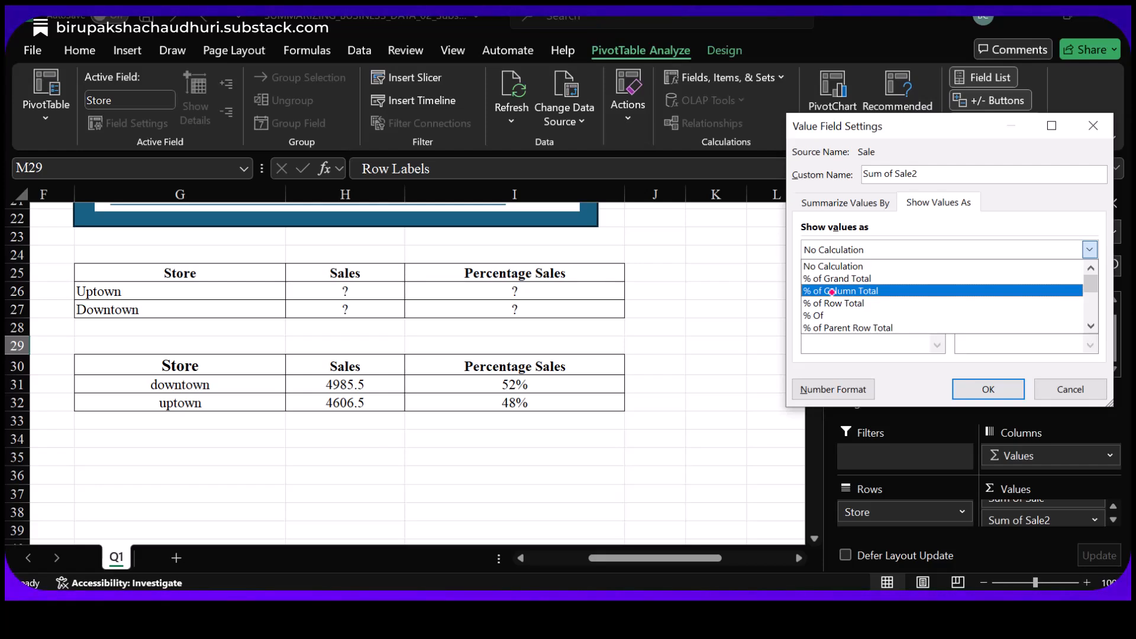
left_click(832, 291)
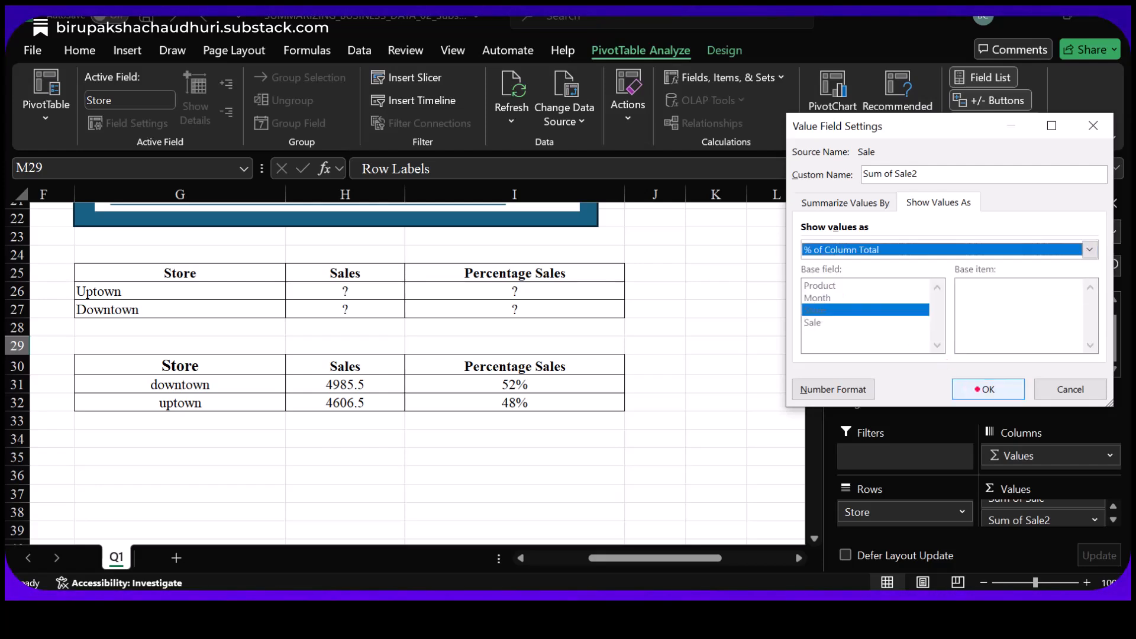
left_click(961, 385)
left_click(1112, 202)
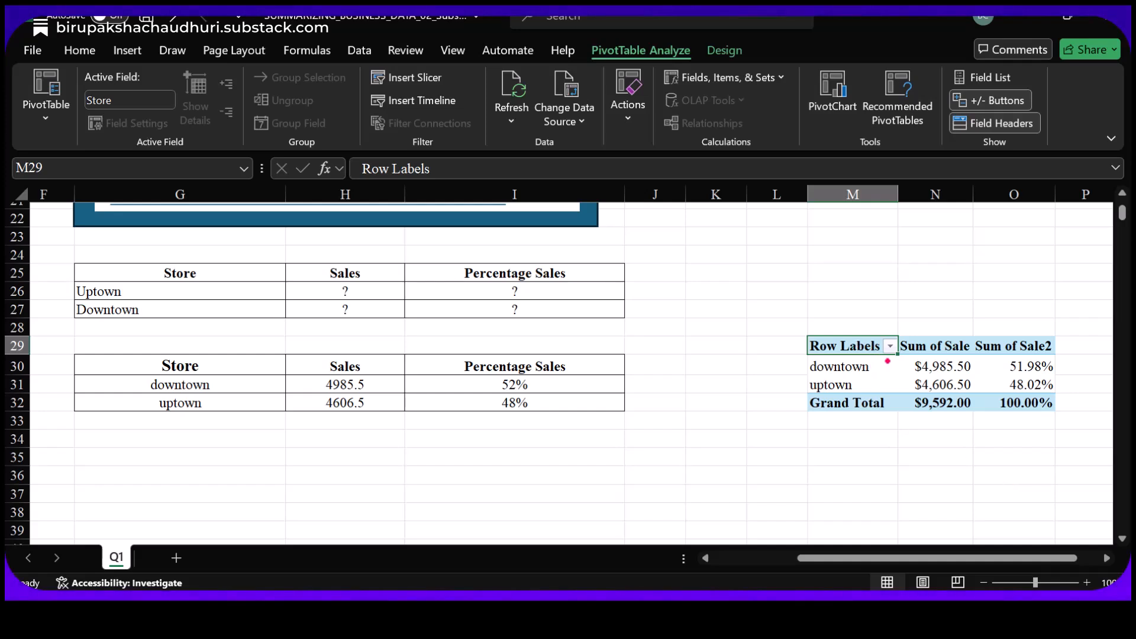
Rename the PivotTable headers in M29:O29 to Store, Sales and Percentage Sales.
type("So")
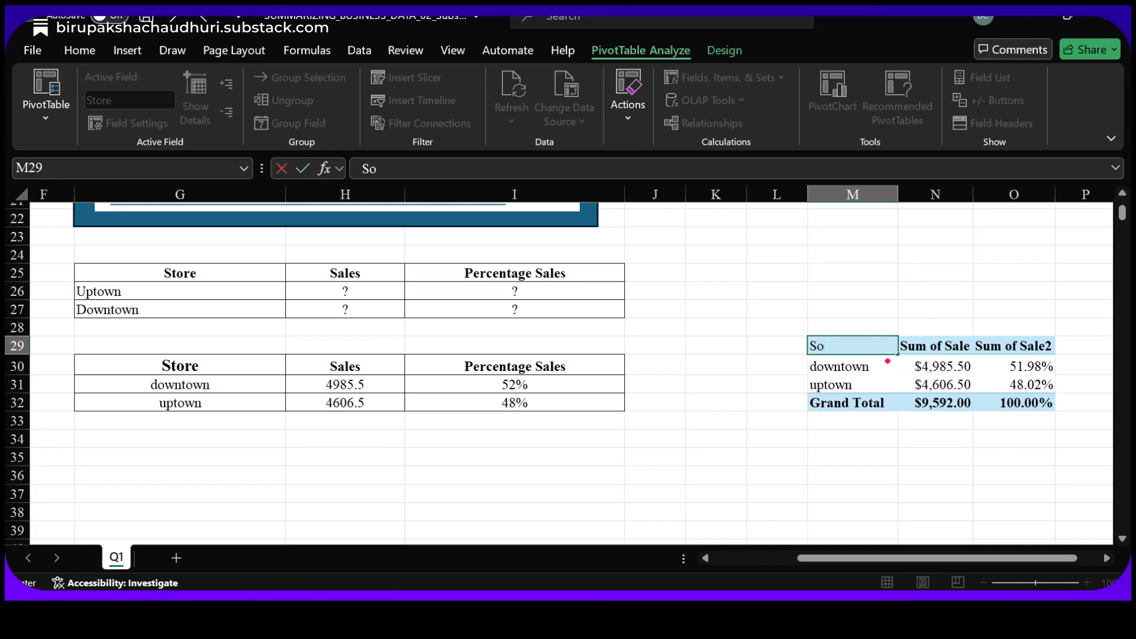
key("BackSpace")
type("Tor")
key("BackSpace")
key("BackSpace")
key("BackSpace")
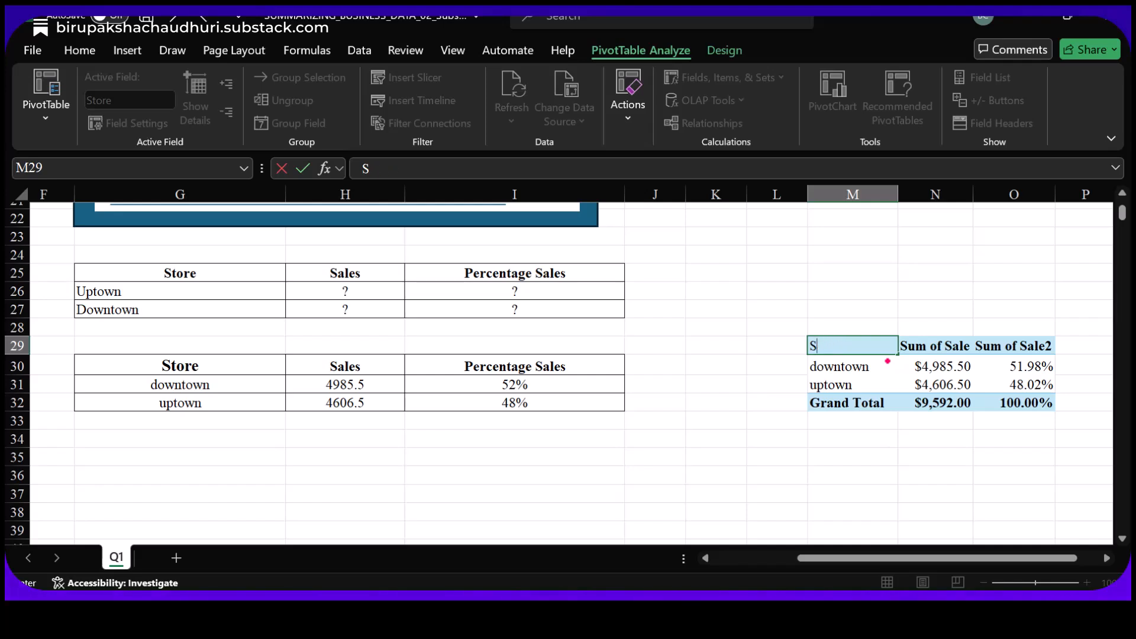
type("tore")
key("Tab")
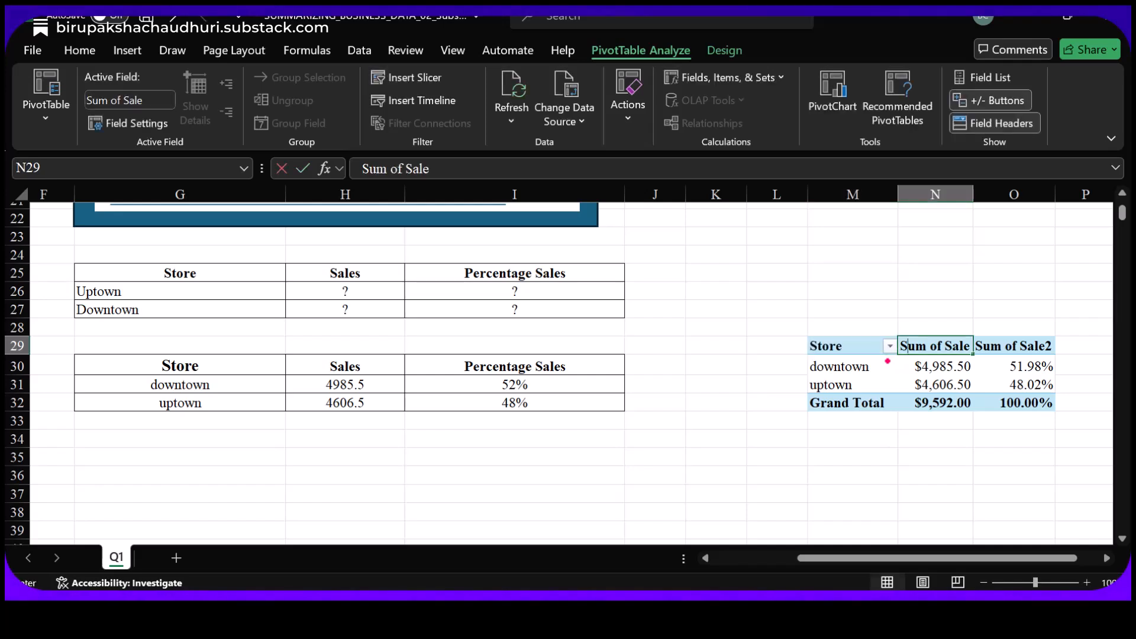
type("SAles")
key("Tab")
type("Percentage Sales")
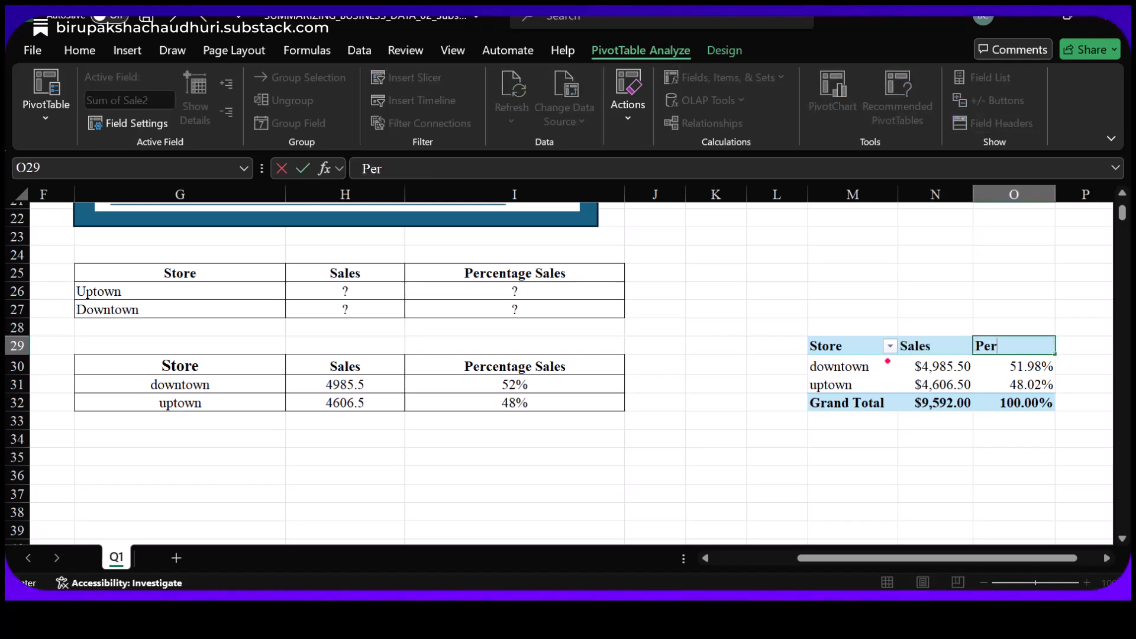
key("Return")
Review the worksheet's questions on percentage of sales per store and per month, and return to the store result tables.
scroll(679, 375, "up", 7)
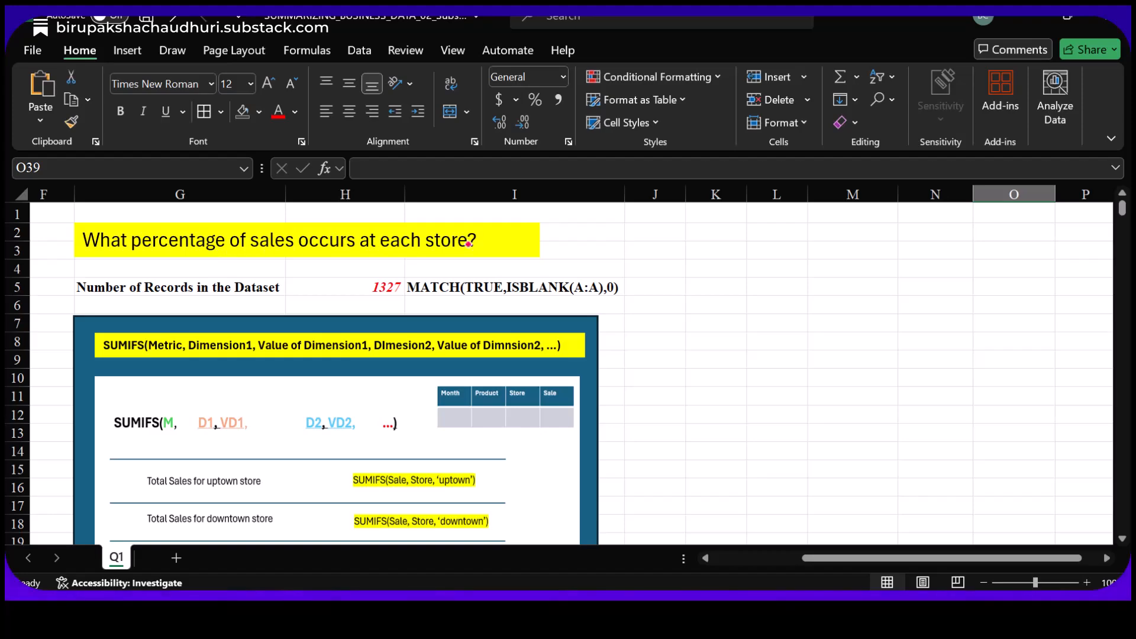
scroll(770, 271, "down", 11)
scroll(770, 270, "down", 9)
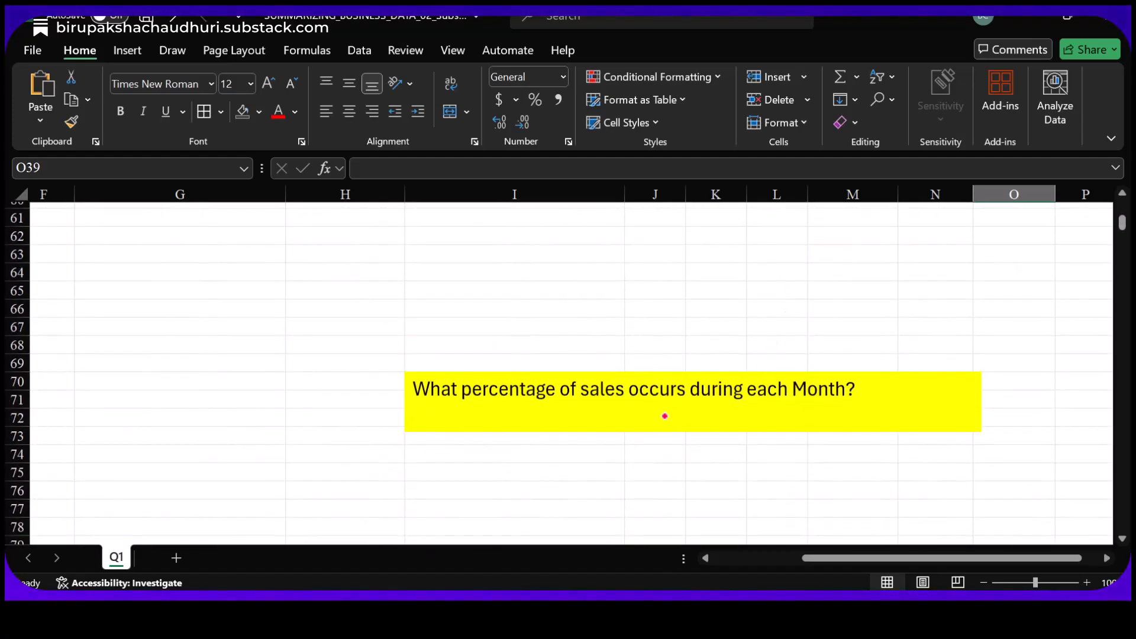
left_click(556, 417)
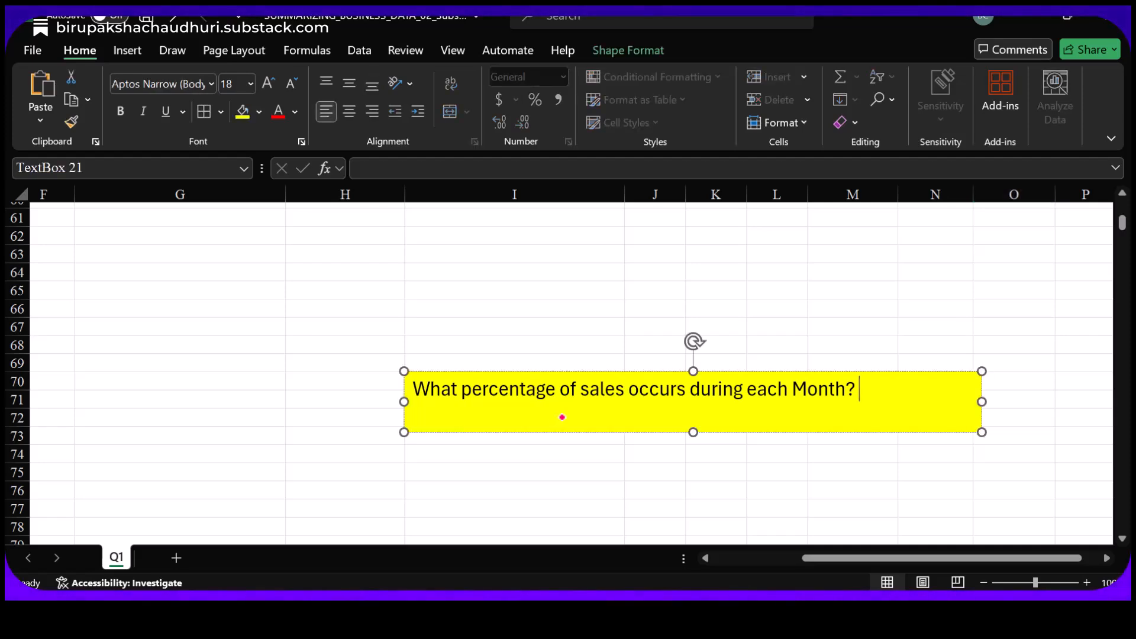
scroll(631, 408, "up", 14)
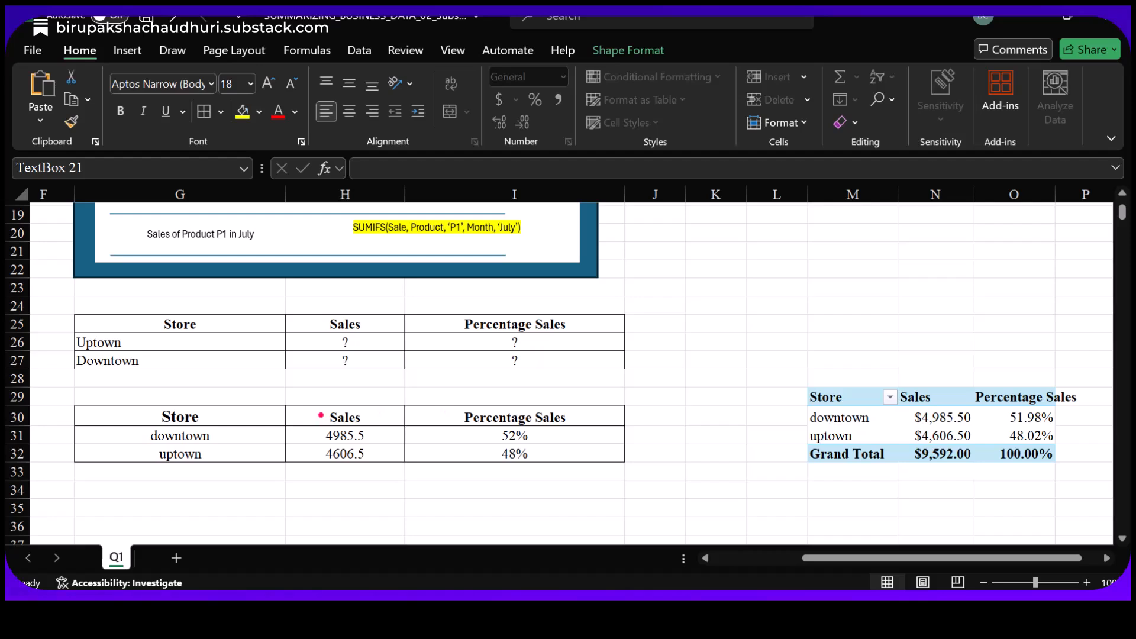